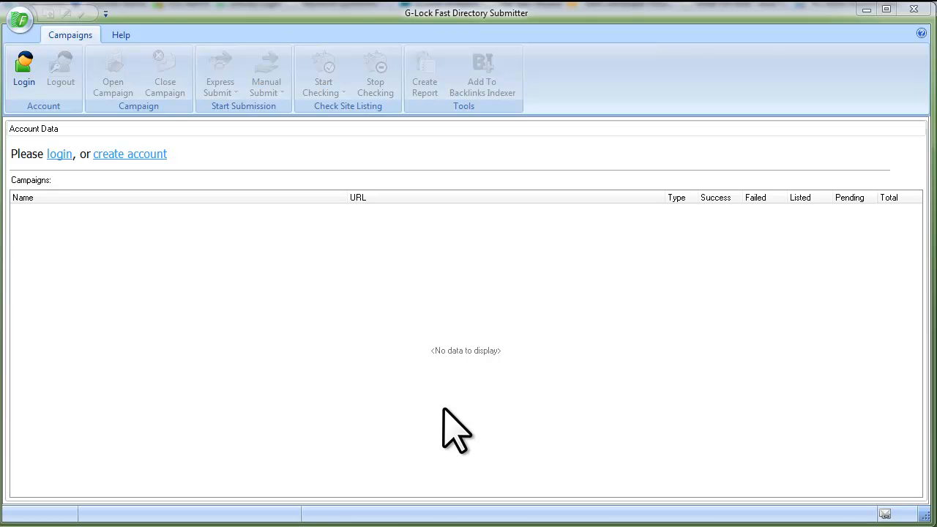
- Start a new account and enter the user's first name, last name, e-mail and password
click(163, 155)
click(363, 277)
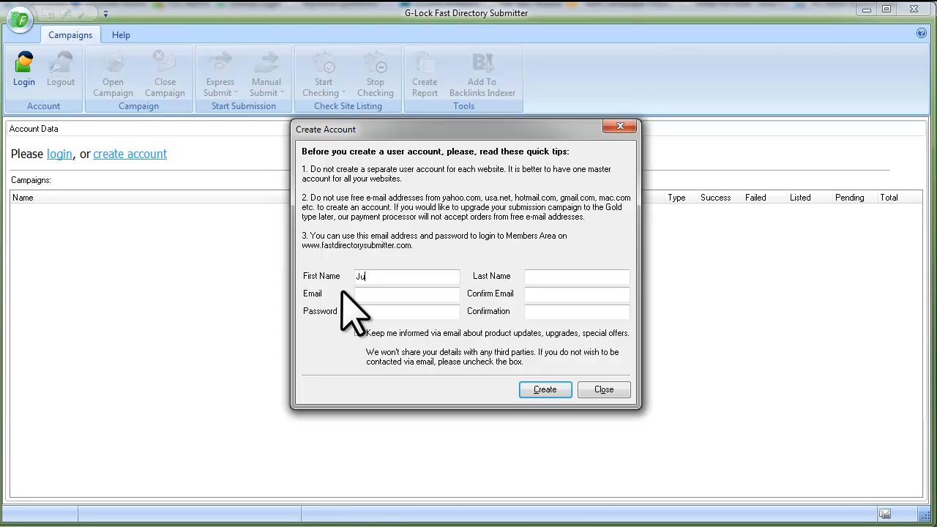
click(557, 282)
click(365, 293)
click(366, 311)
text(********)
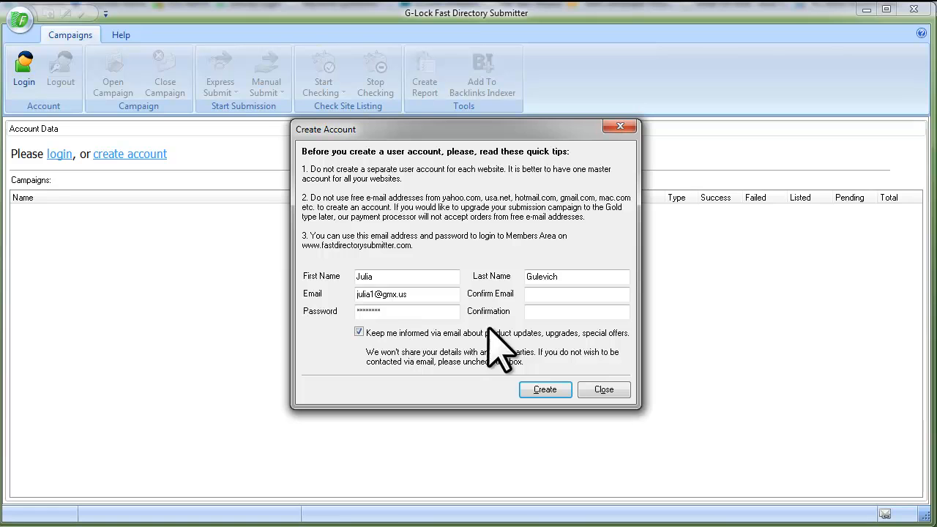
- Paste the e-mail confirmation, repeat the password, and create the account
right_click(540, 294)
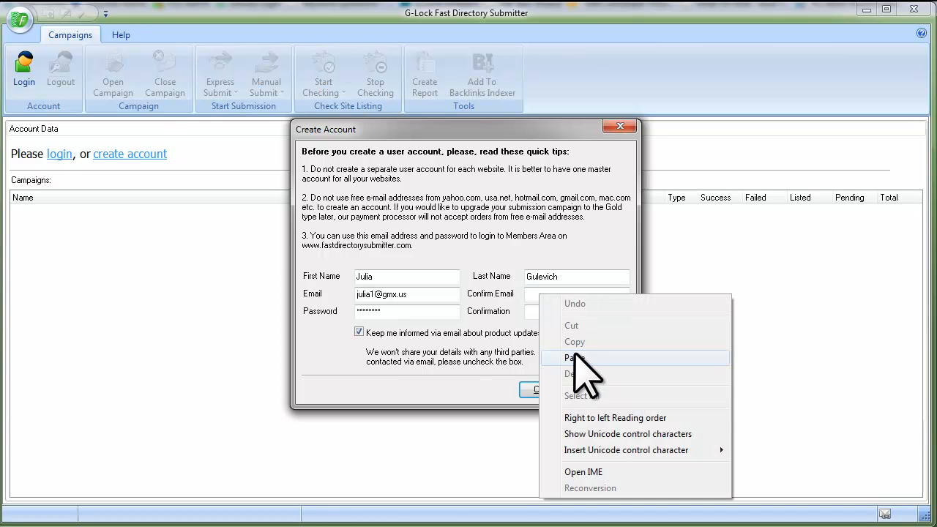
click(575, 358)
text(********)
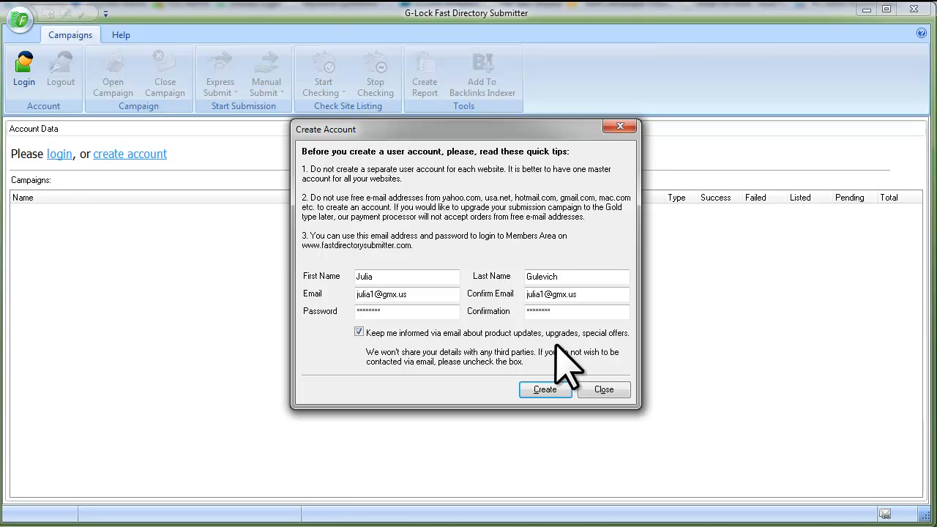
click(561, 389)
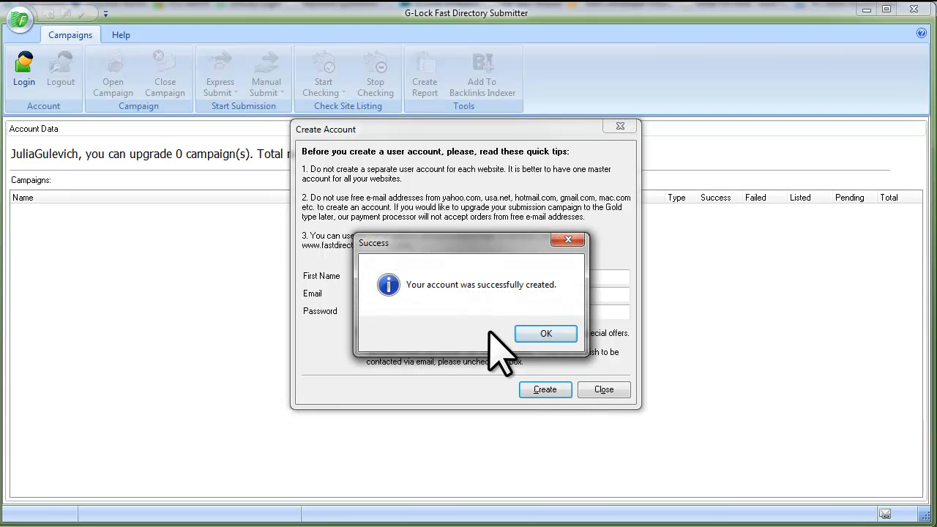
click(550, 334)
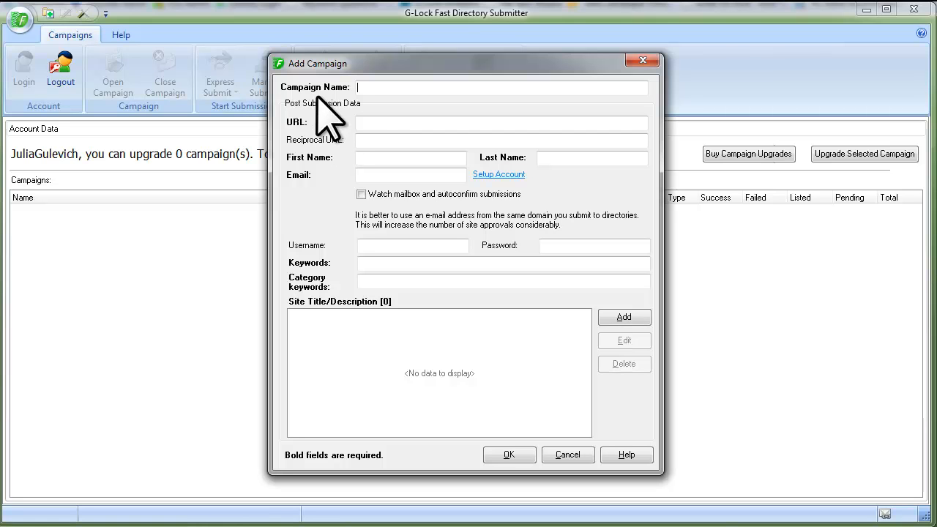
text(G-Lock Analytics)
click(379, 125)
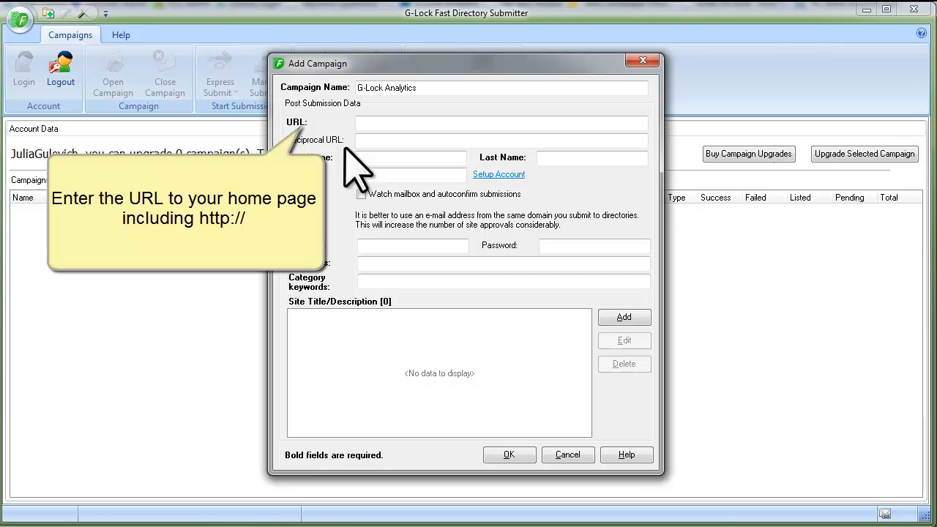
text(ttp://glockanalytics.com)
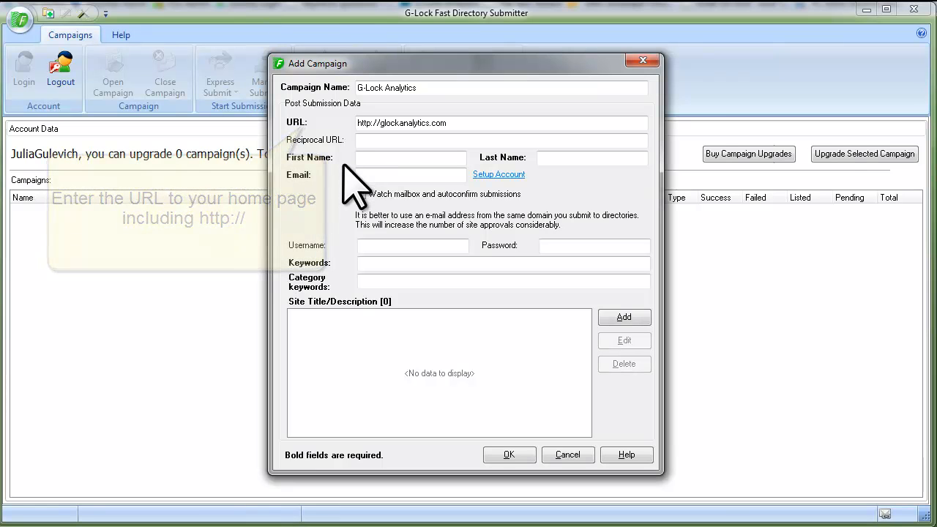
- Enter the contact's first name, last name and e-mail, and enable mailbox autoconfirm
click(360, 143)
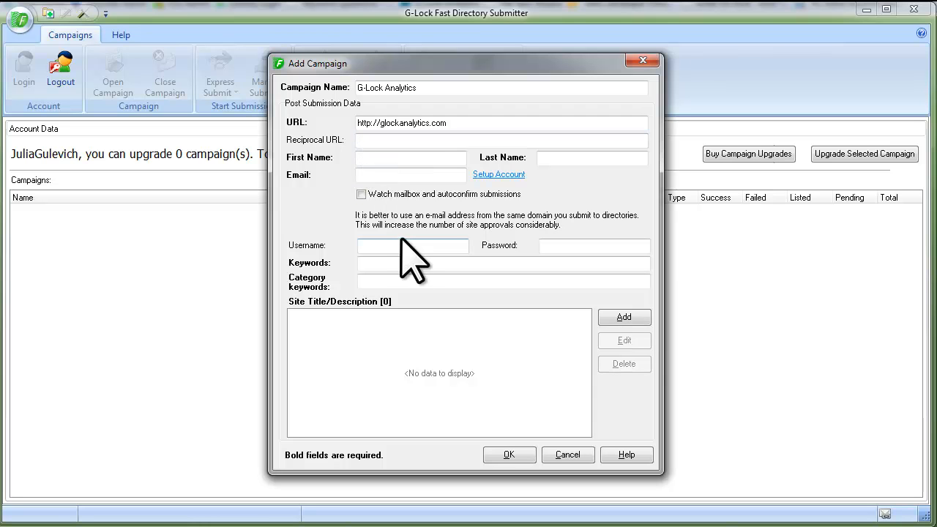
click(379, 159)
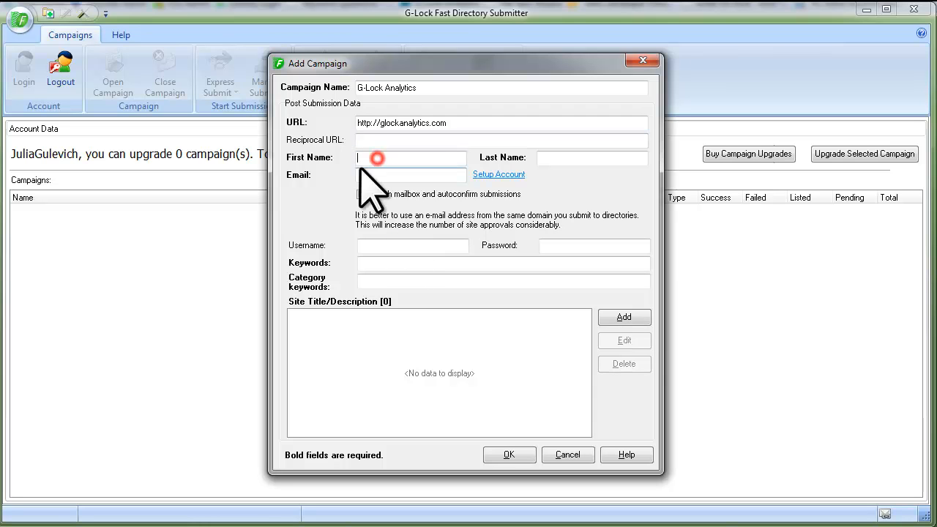
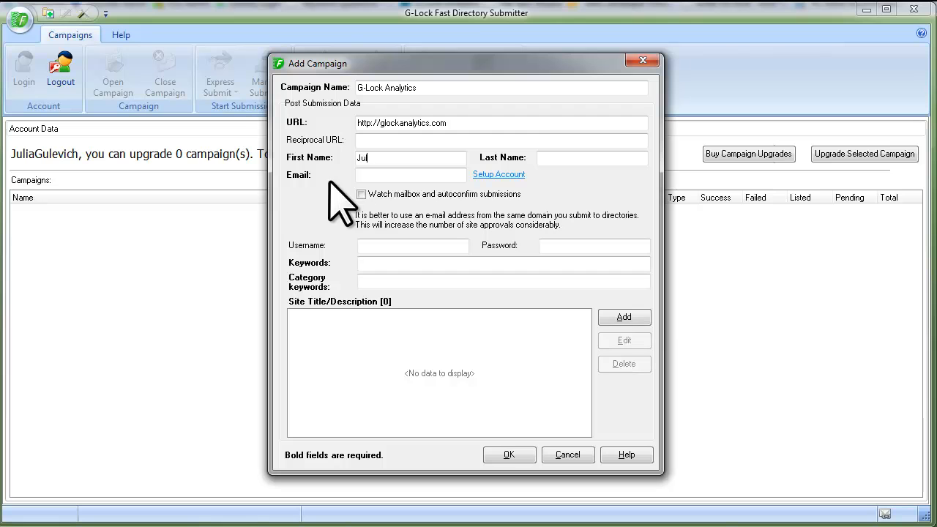
click(559, 159)
click(366, 177)
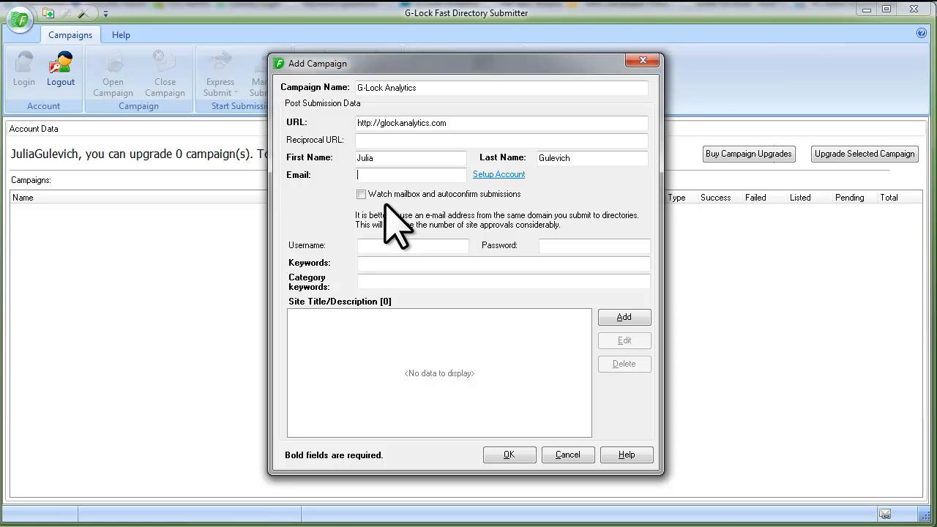
click(409, 195)
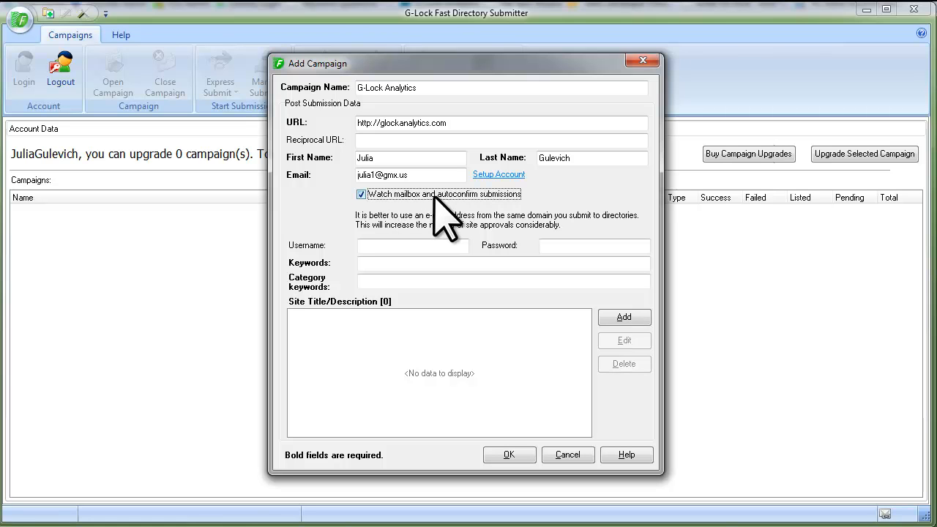
- Set the mailbox account to imap.gmx.com over IMAP port 143 and fetch its folders
click(503, 174)
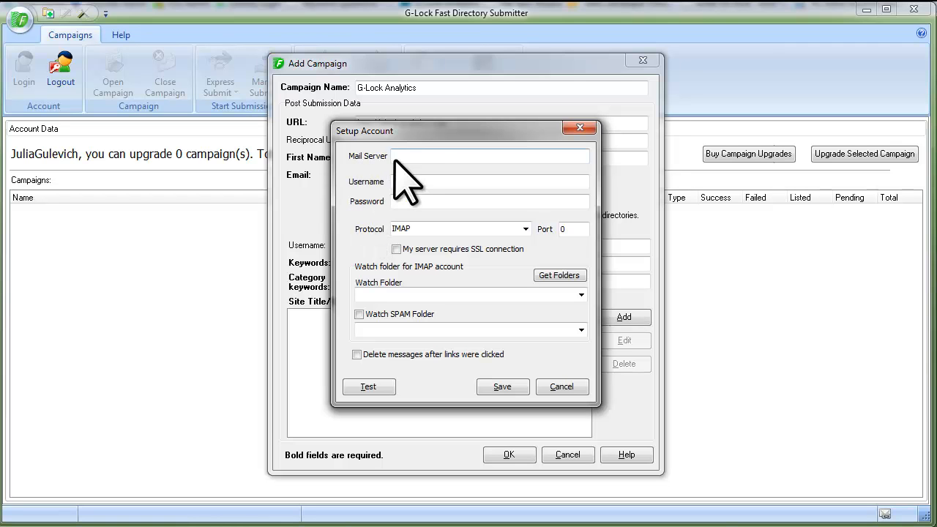
text(imap.gmx.com)
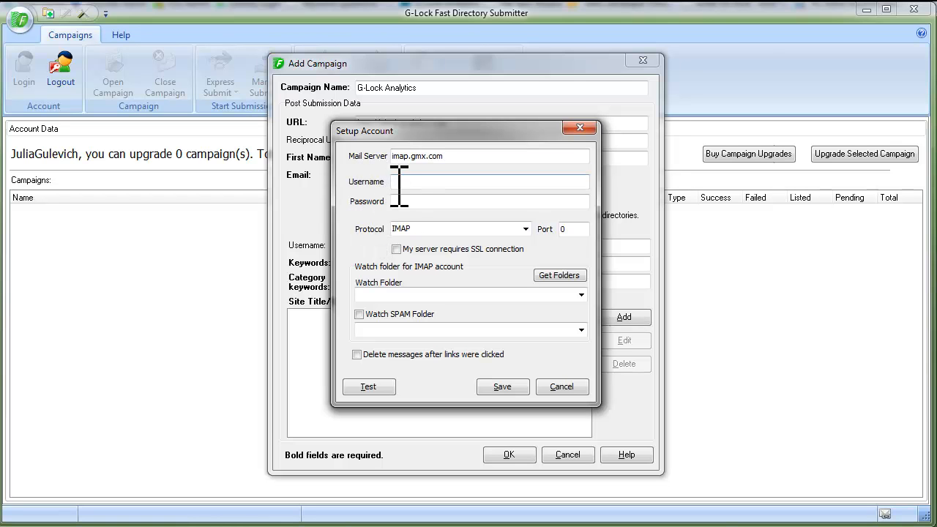
click(405, 182)
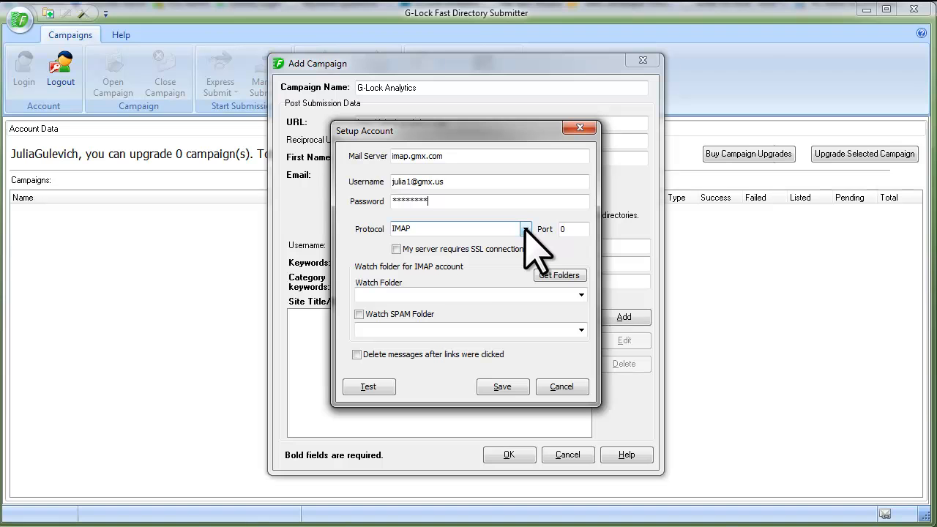
click(526, 229)
click(471, 252)
click(526, 229)
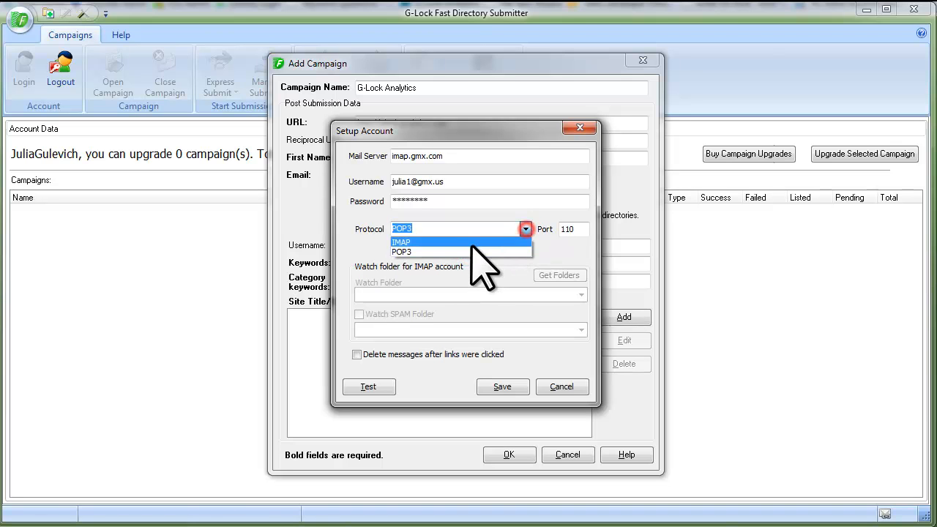
click(473, 243)
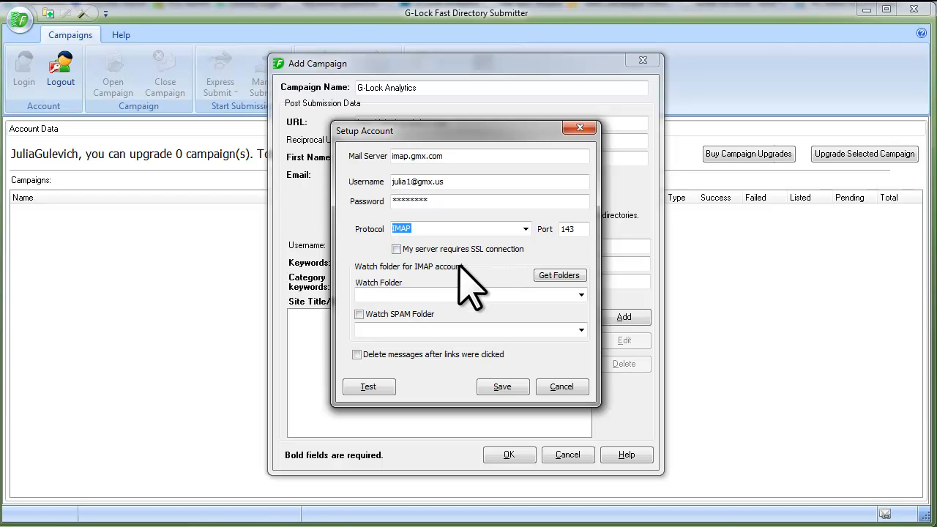
click(546, 276)
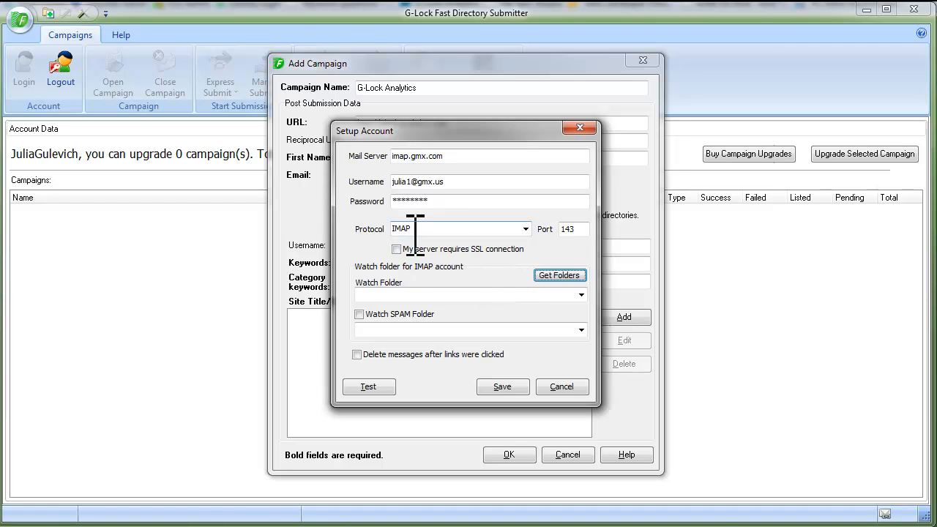
click(559, 276)
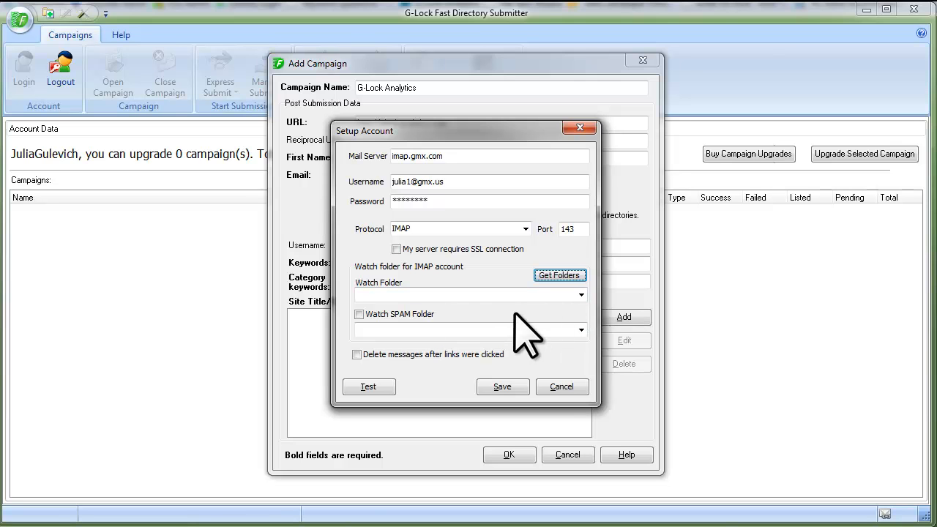
- Watch INBOX and the Spam folder, and delete messages once their links are clicked
click(581, 294)
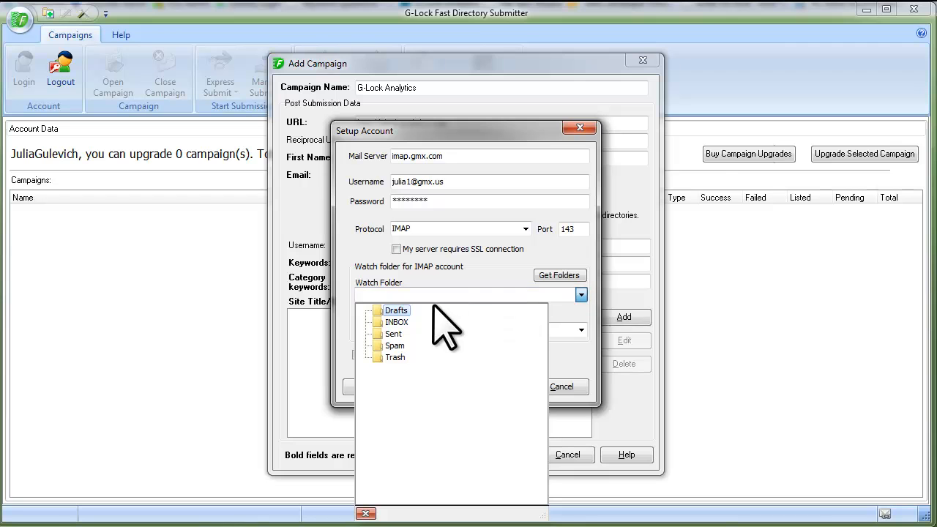
click(399, 321)
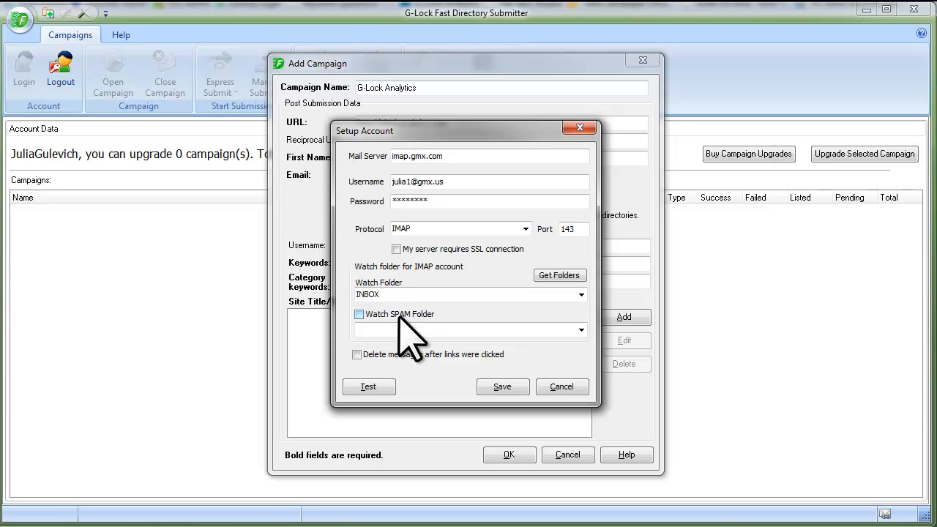
click(359, 314)
click(582, 331)
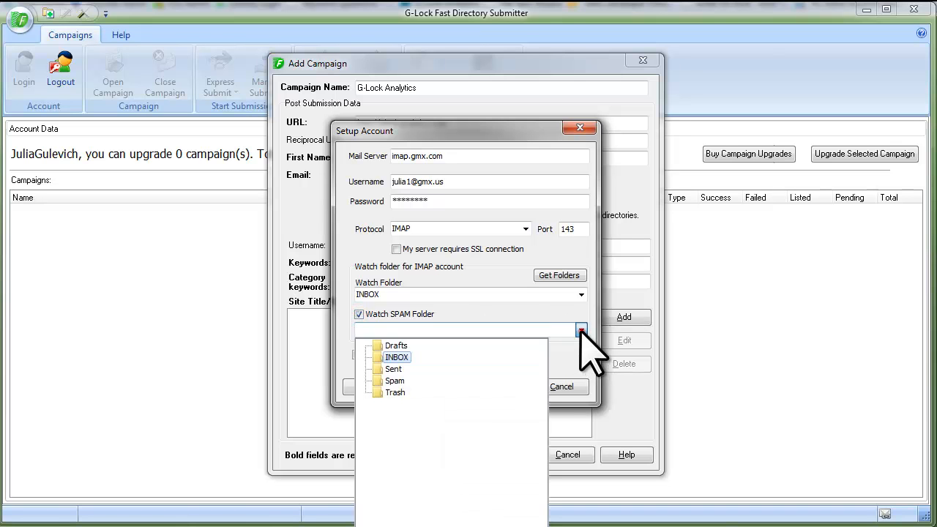
click(396, 388)
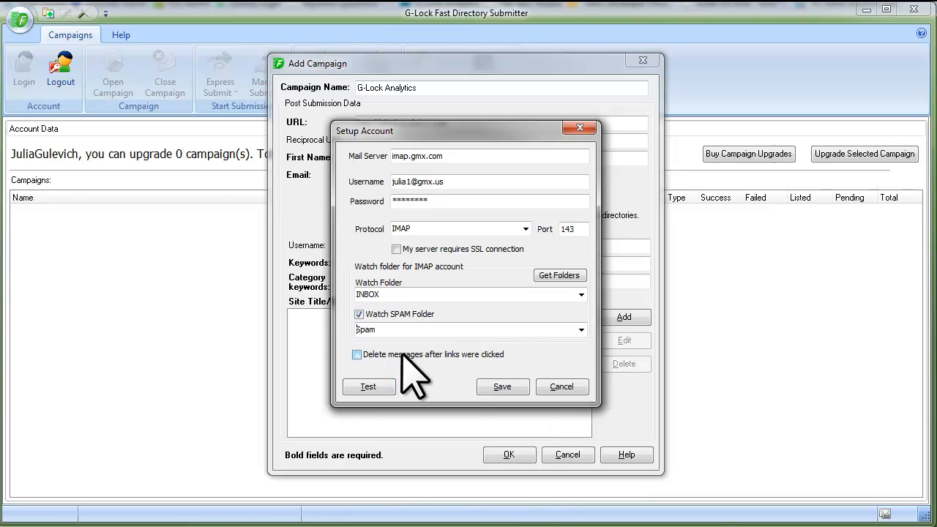
click(366, 358)
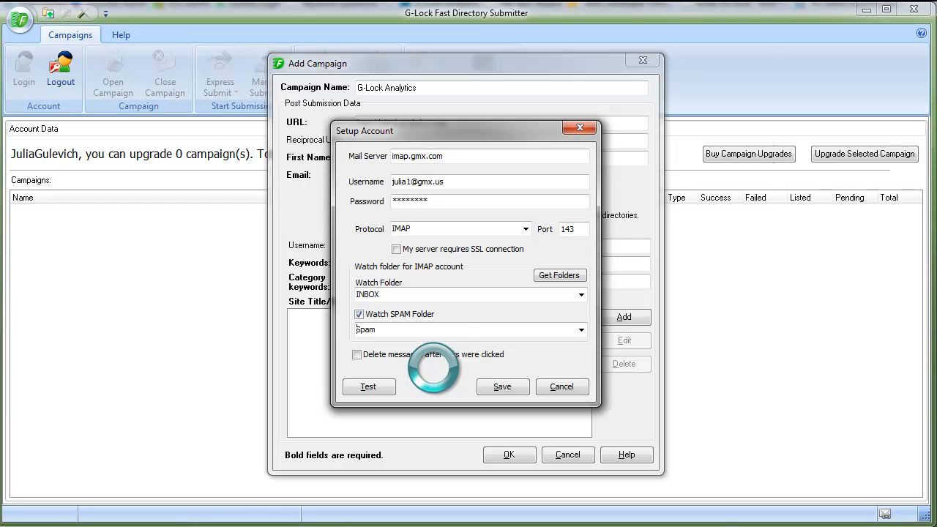
click(356, 354)
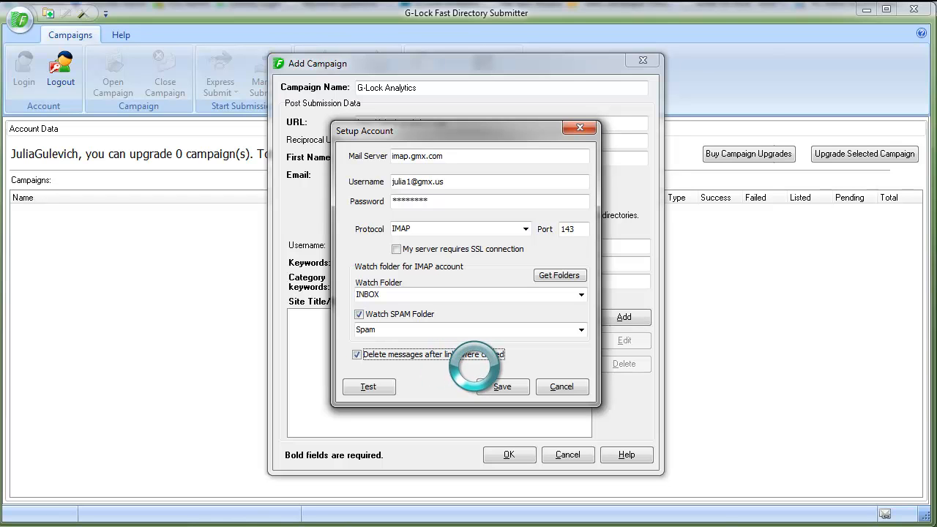
- Test the mailbox settings, confirm they are correct, and save them
click(388, 388)
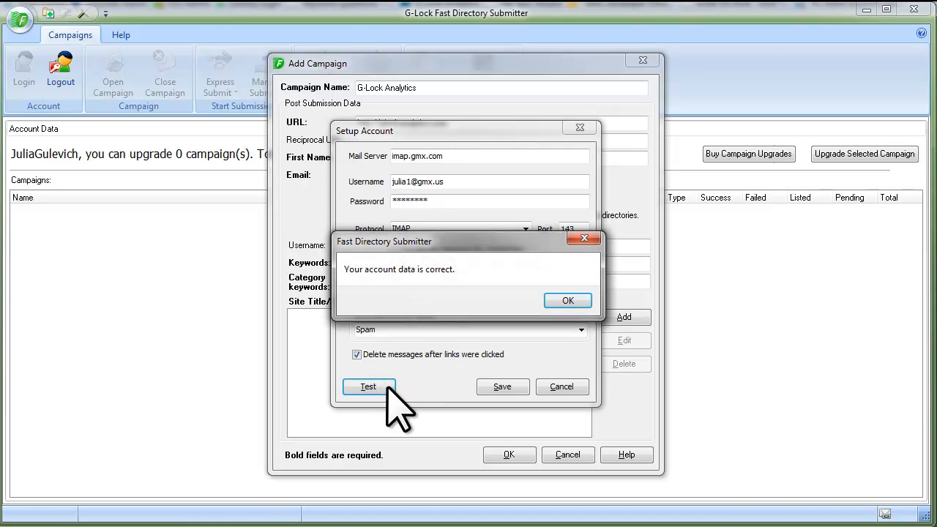
click(566, 300)
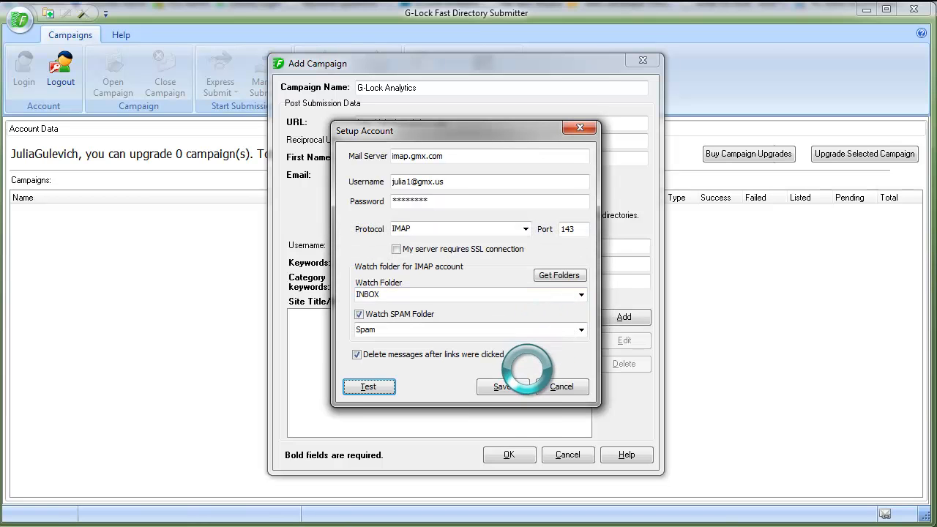
click(513, 390)
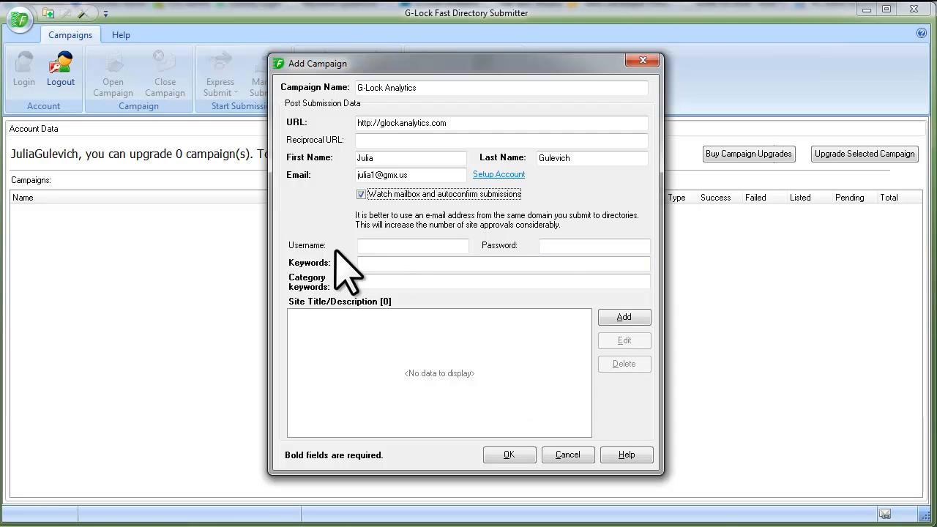
- Paste the campaign's keywords and category keywords, then begin a site title entry
click(410, 249)
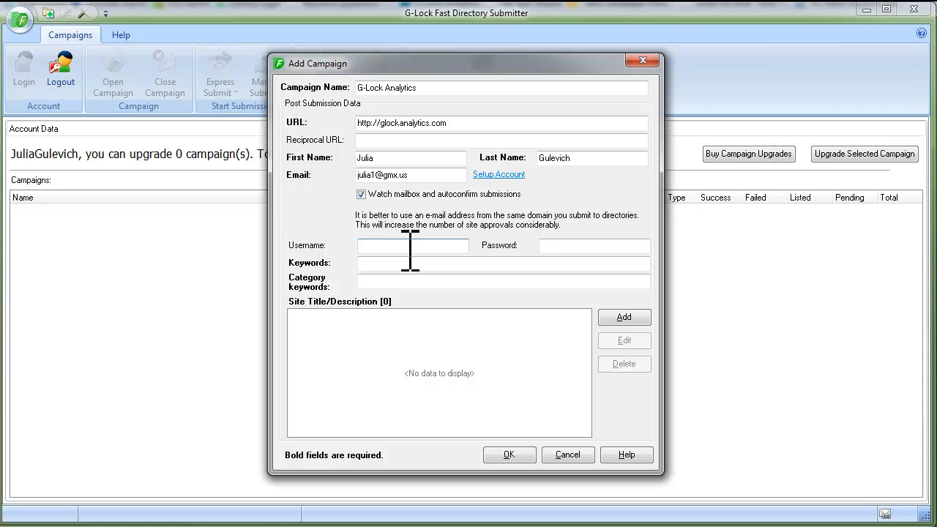
click(556, 248)
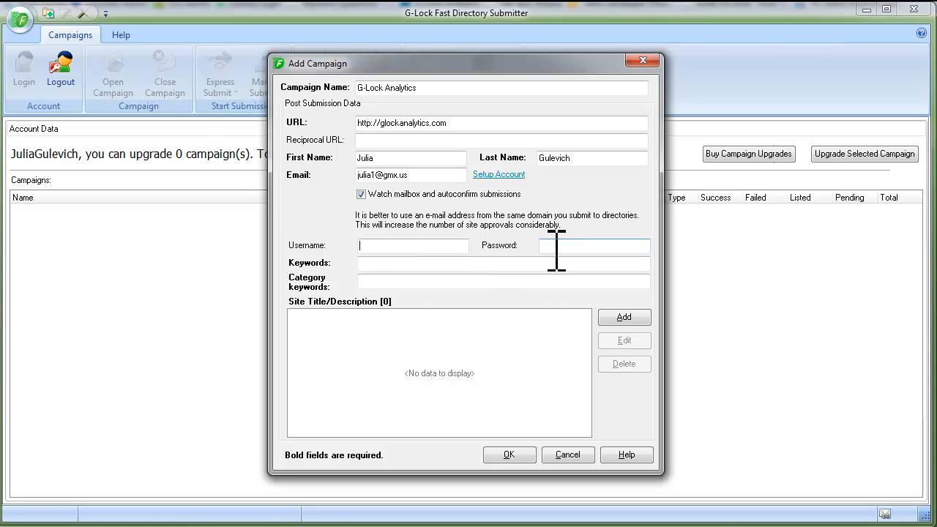
click(414, 263)
click(378, 263)
text(email tracking, track emails, email tracking service)
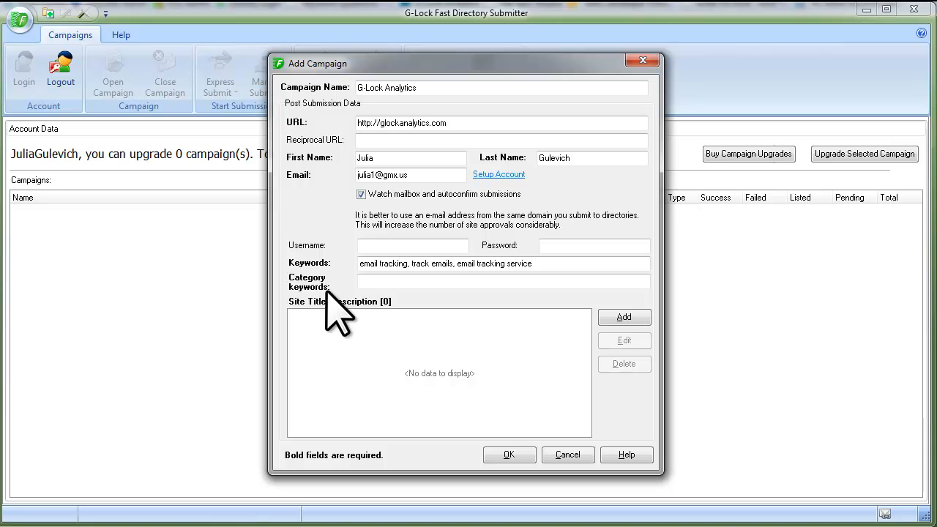
click(390, 283)
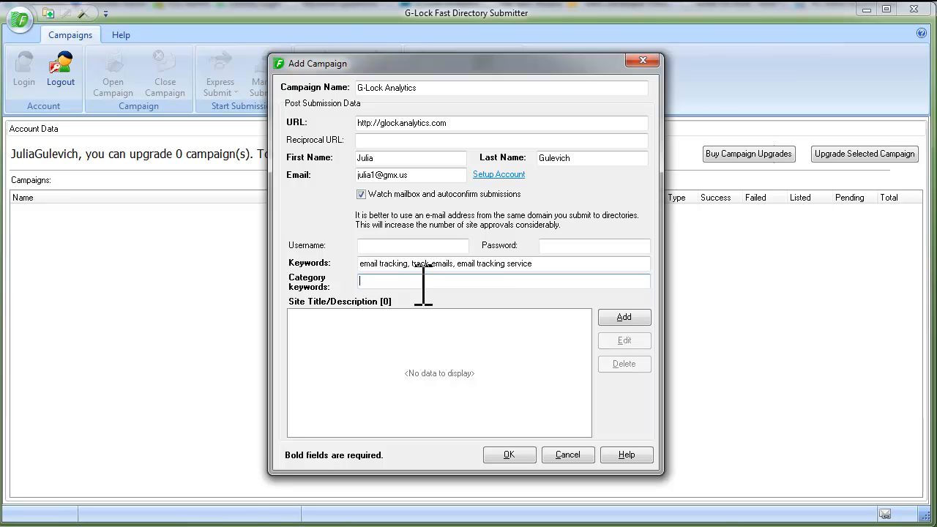
text(email, internet, marketing, software)
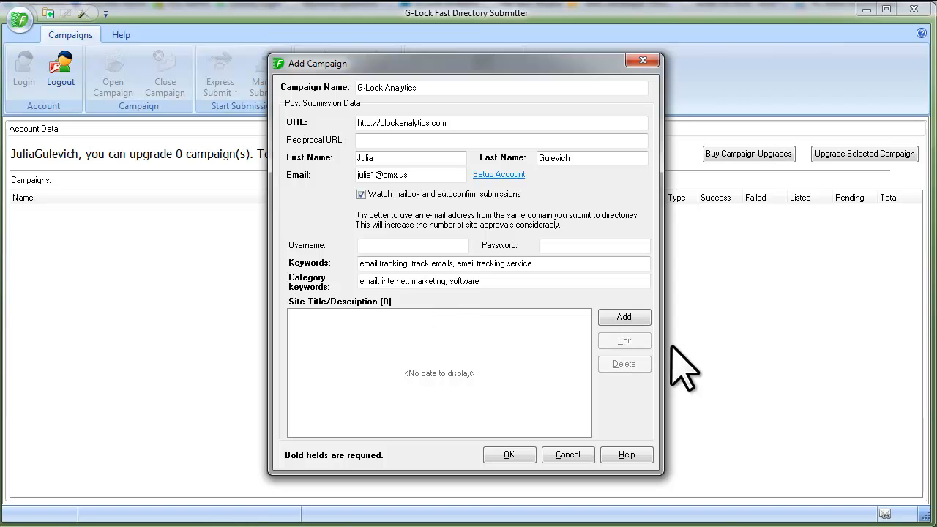
click(635, 320)
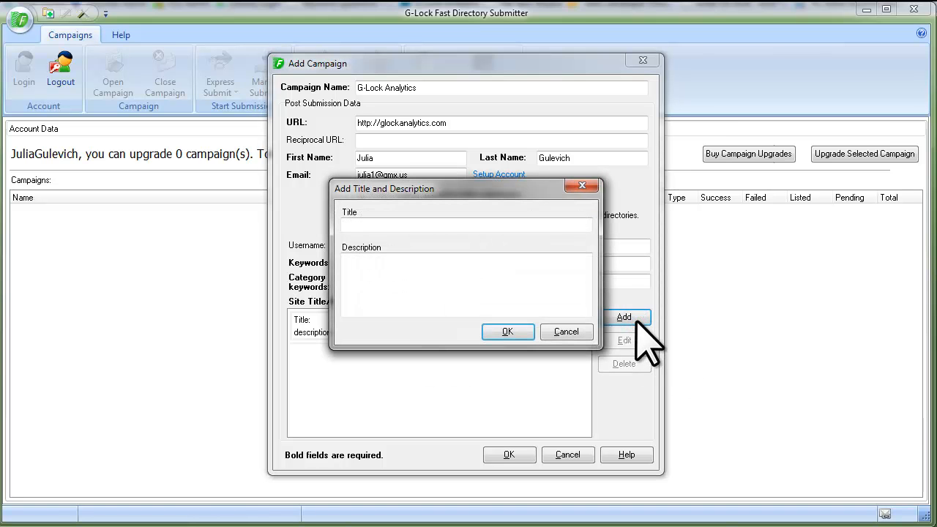
- Paste the first site title and description and save the entry
click(388, 258)
click(377, 225)
text(Real time email tracking service)
click(373, 263)
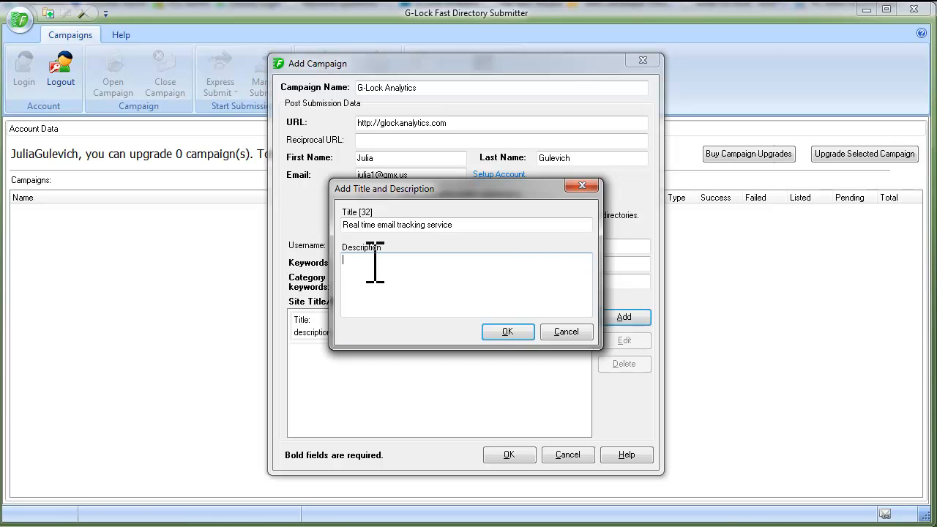
text(Email analytics is the simplest way to evaluate email marketing campaign performance, try many email types and customize the email for the subscriber's preferences. With email analytics you expand your abilities in email marketing. You can measure the efficiency of sent emails and you can arrange future messages for the best time when your recipients are the most active.)
click(509, 334)
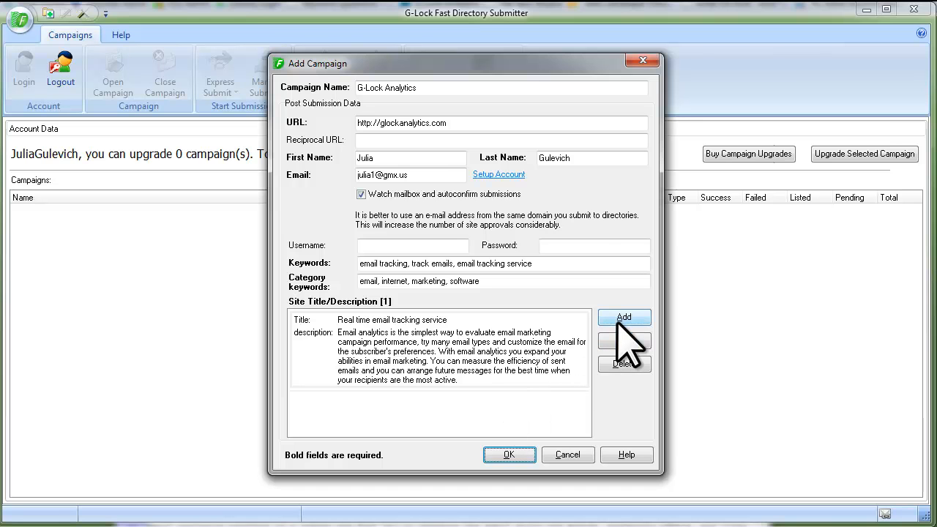
- Add a second title 'Email analytics campaigns tracking' with a pasted description, then save the campaign
click(619, 316)
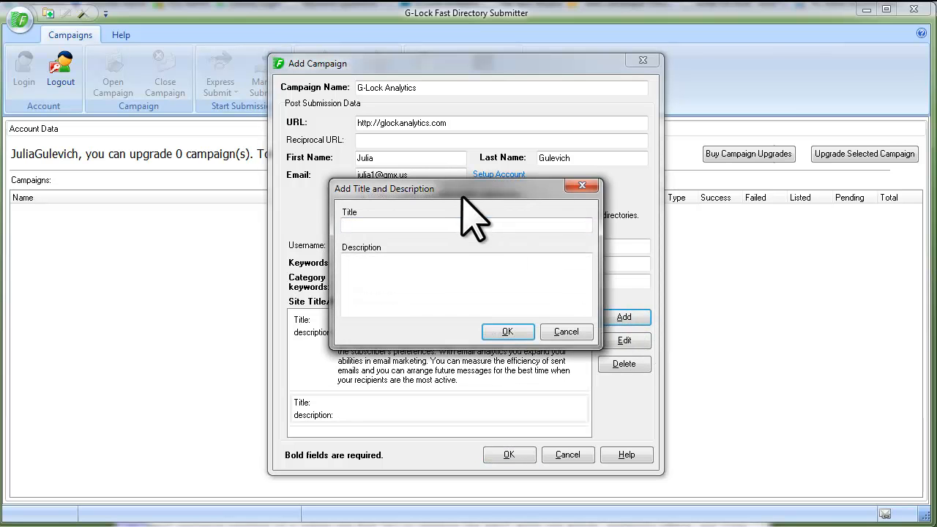
drag(459, 189, 461, 198)
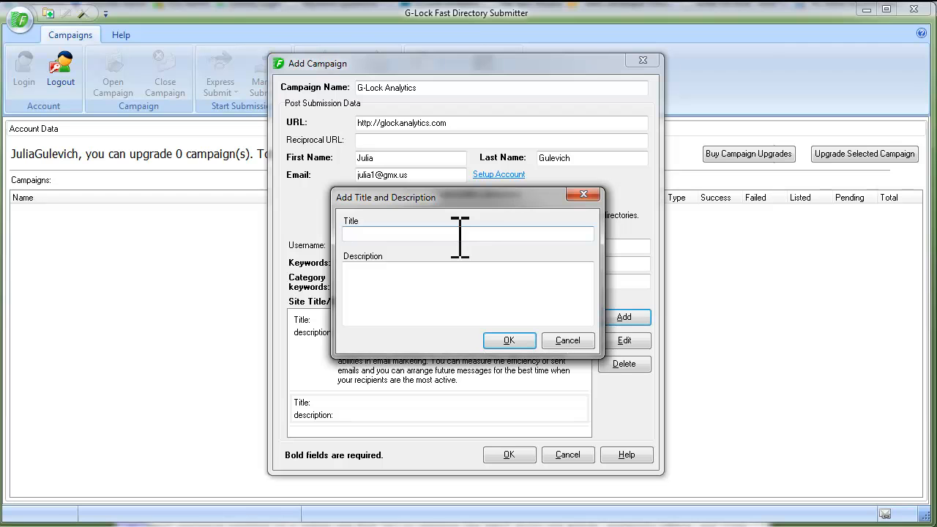
text(Email analytics campaigns tracking)
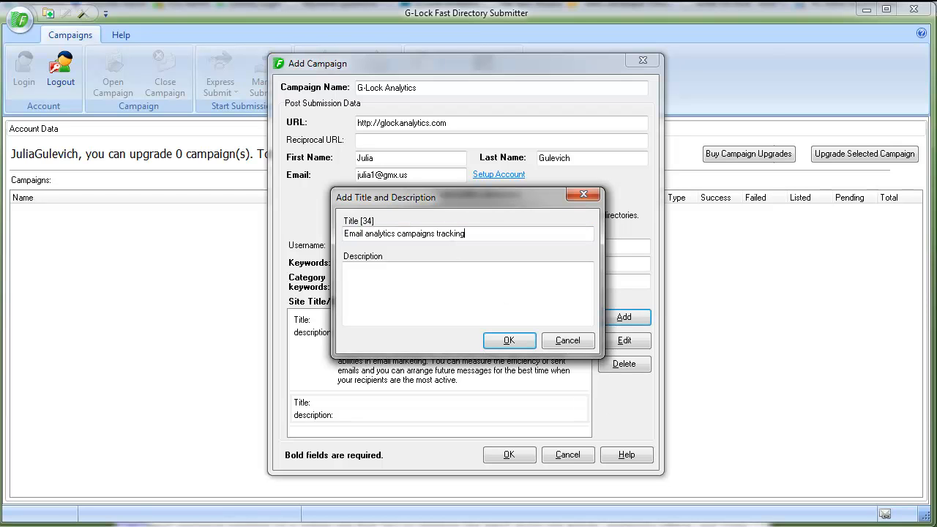
click(217, 468)
click(417, 264)
text(Complete email analytics reports are produced in minutes after the email is sent. You can track emails and examine email tracking results using detailed graphs and charts. Email campaign tracking helps internet marketers improve their email targeting, conversion and revenue. Realtime email analytics reports will show you how effective your email messages are.)
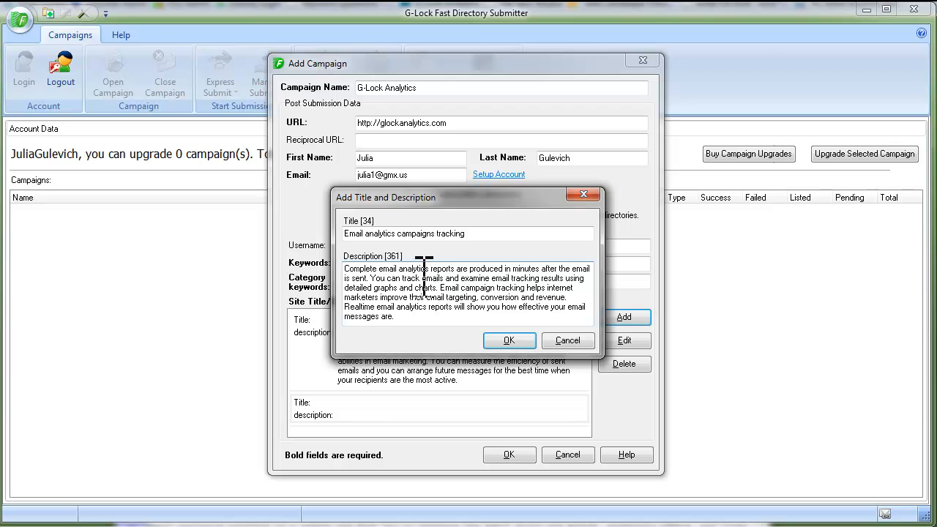
click(523, 340)
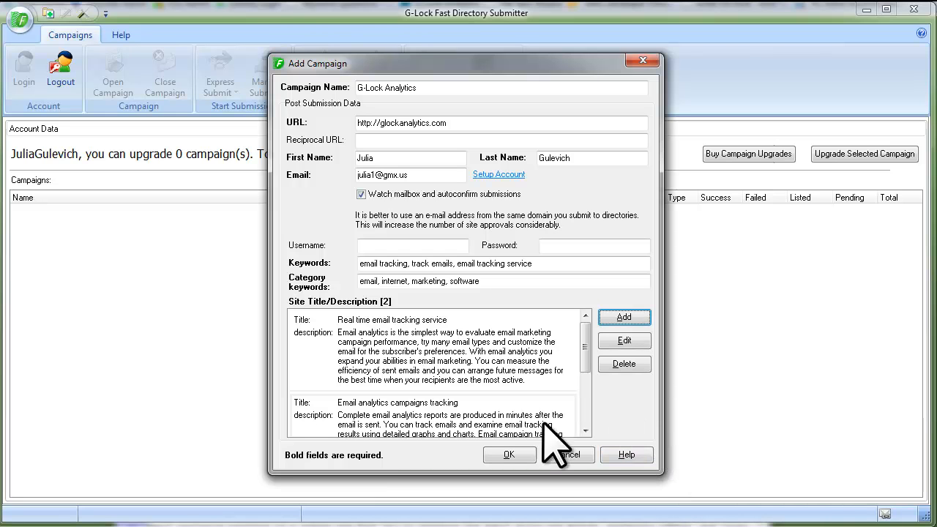
click(525, 454)
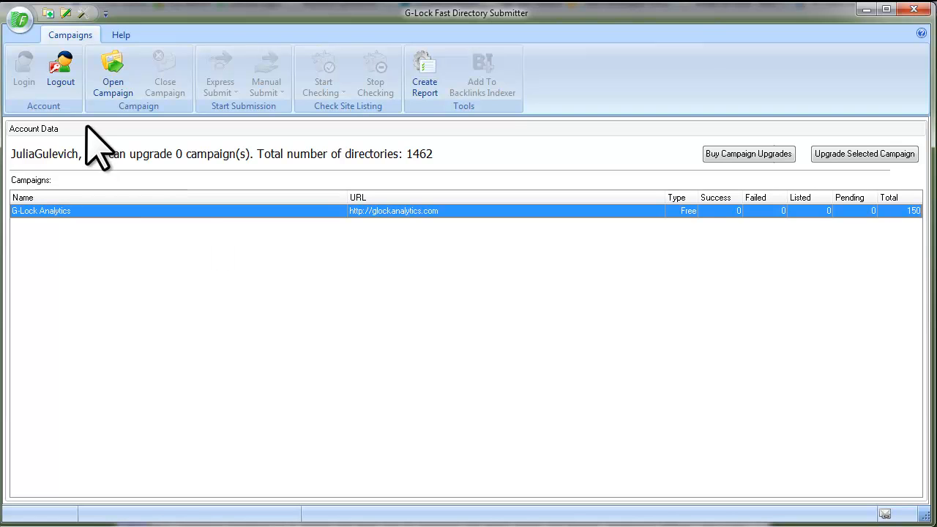
- Log out and log back in to refresh the campaign list
click(64, 91)
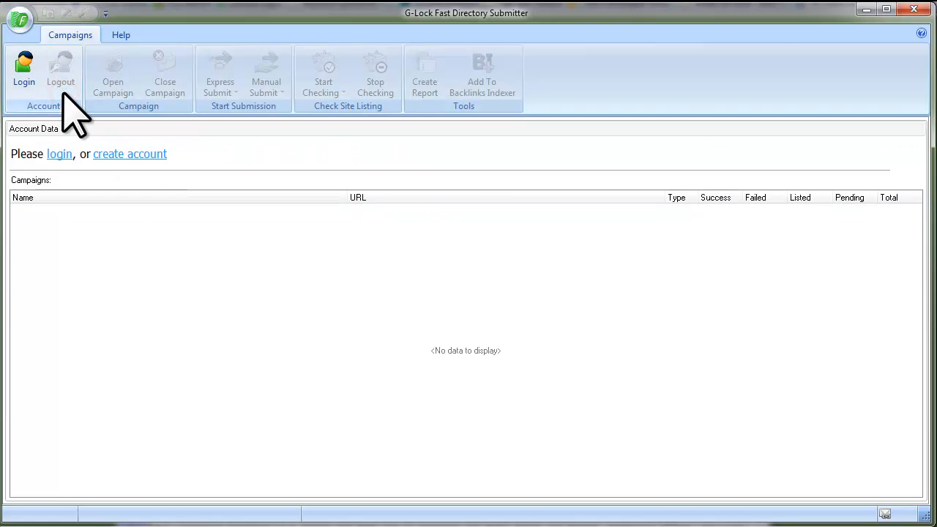
click(24, 89)
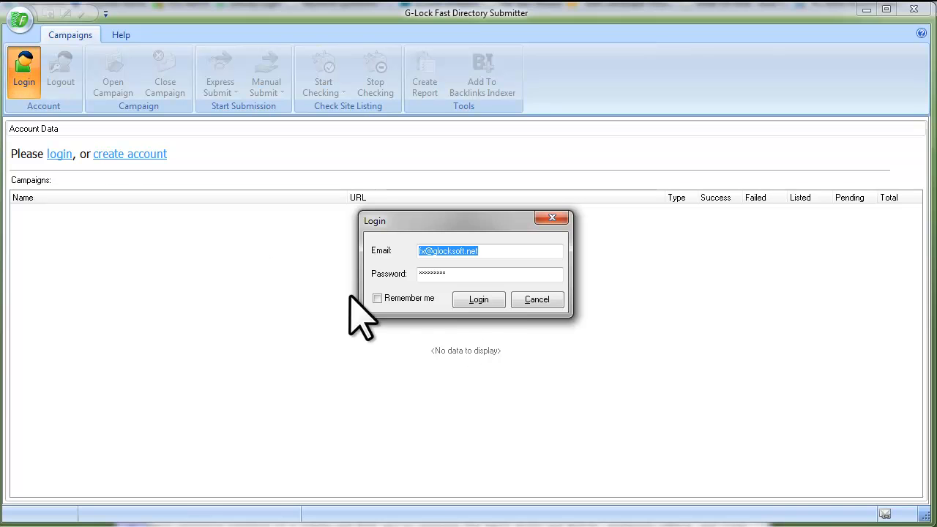
click(479, 299)
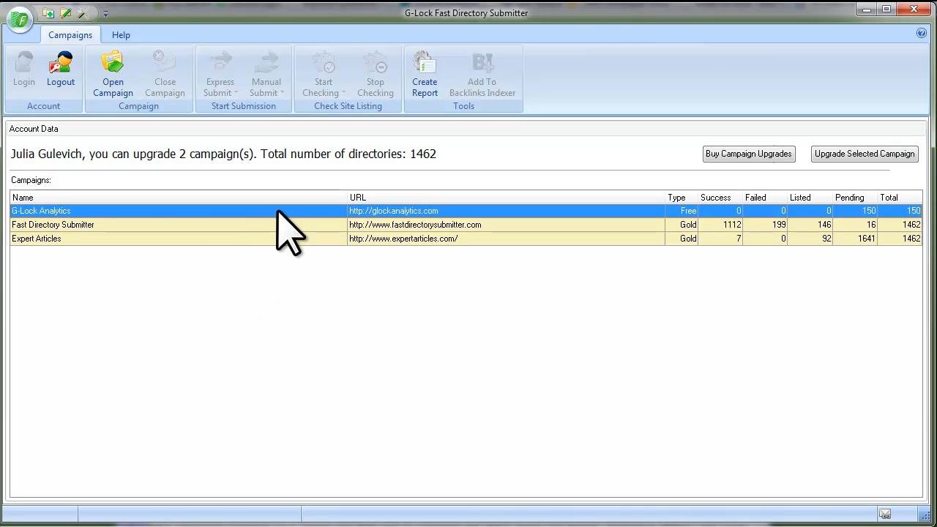
click(314, 211)
right_click(315, 211)
click(349, 239)
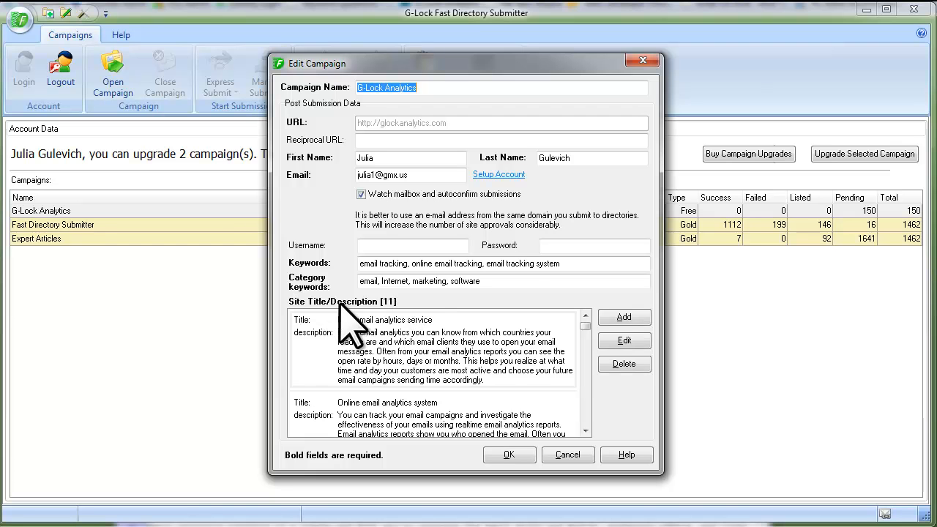
mouse_move(586, 326)
mouse_down()
mouse_move(586, 418)
mouse_move(584, 337)
mouse_up()
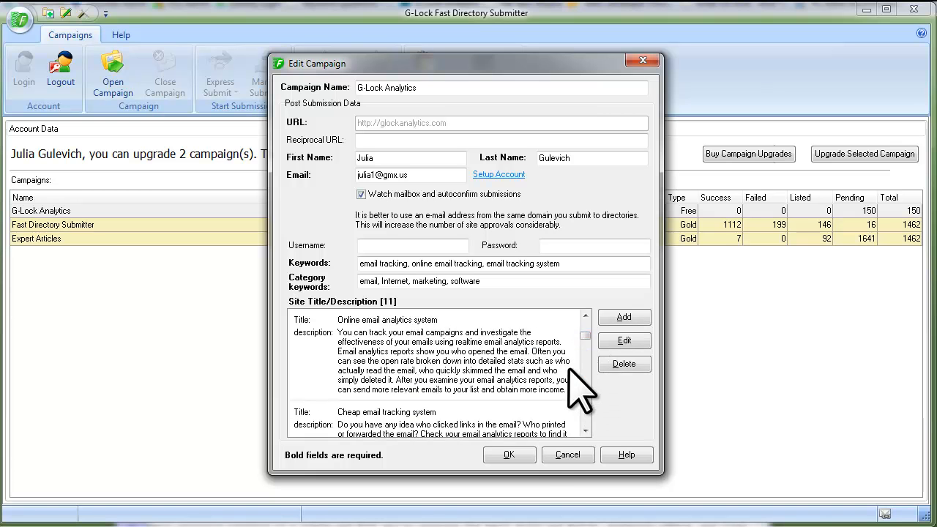
click(527, 455)
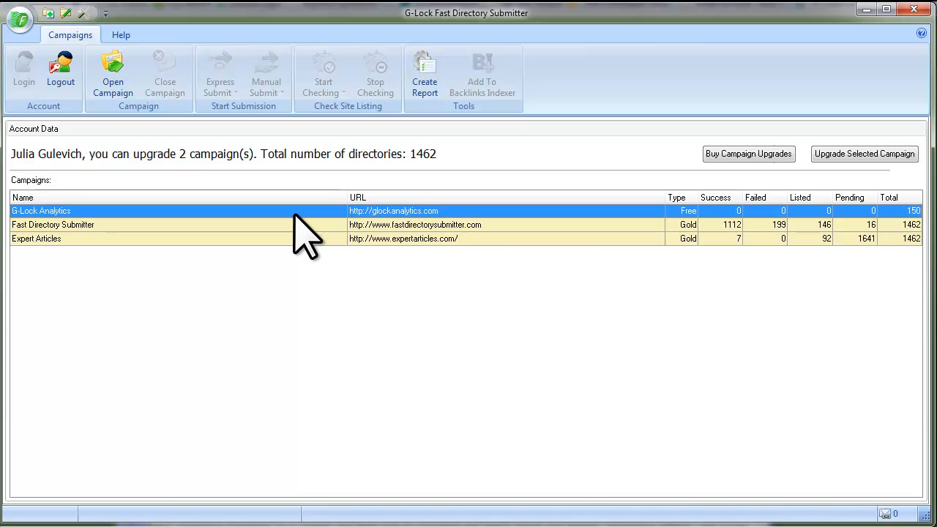
- Open Settings on the Services tab showing the Decaptcher and Backlinks Indexer options
click(84, 14)
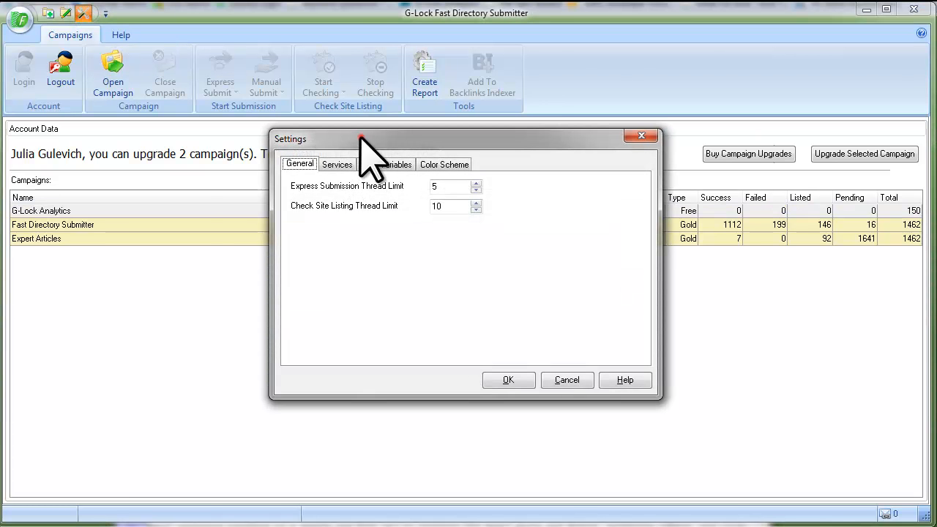
drag(360, 138, 320, 135)
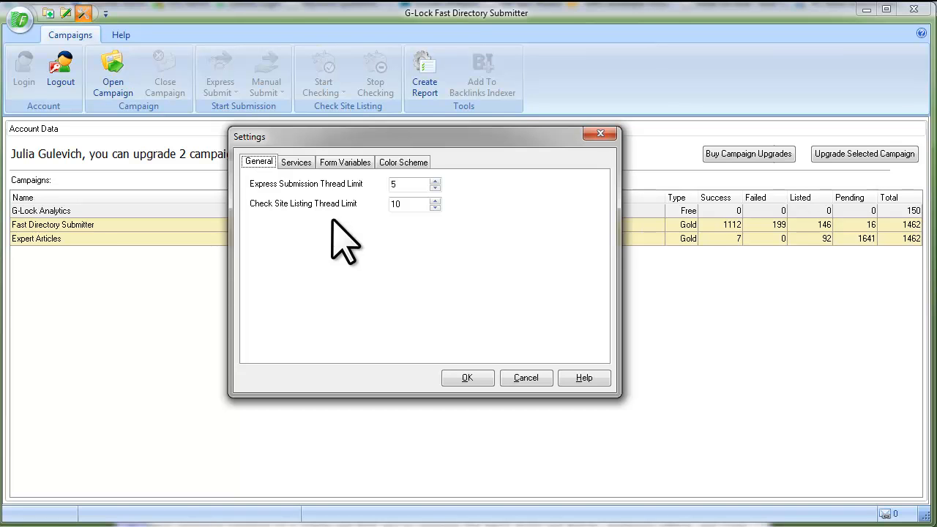
click(298, 162)
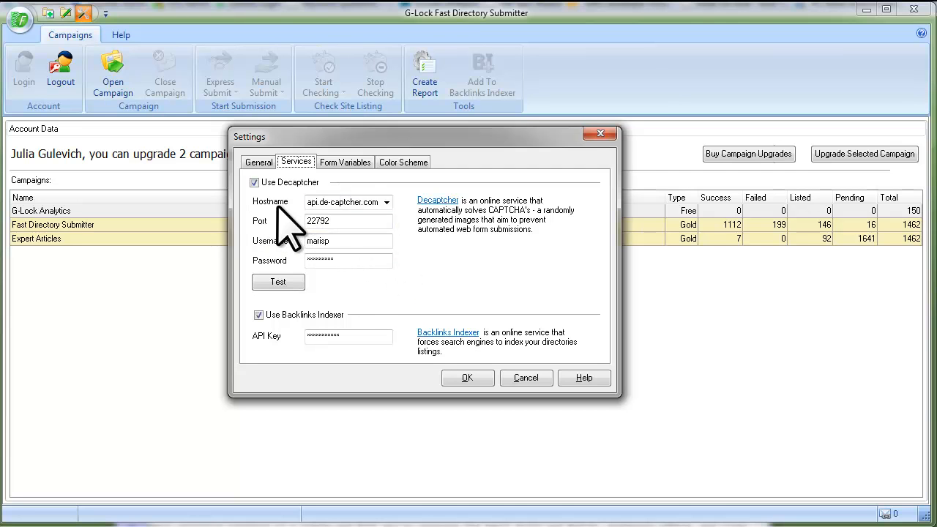
click(387, 203)
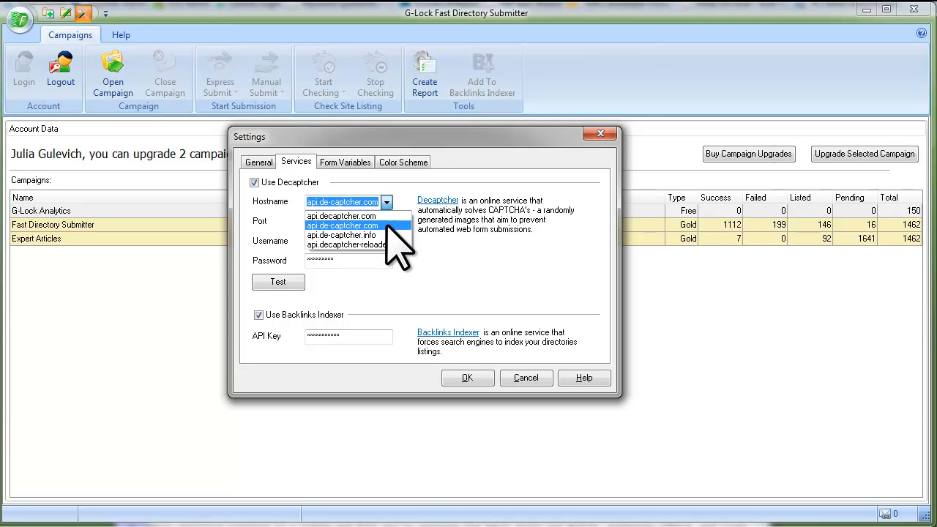
click(386, 225)
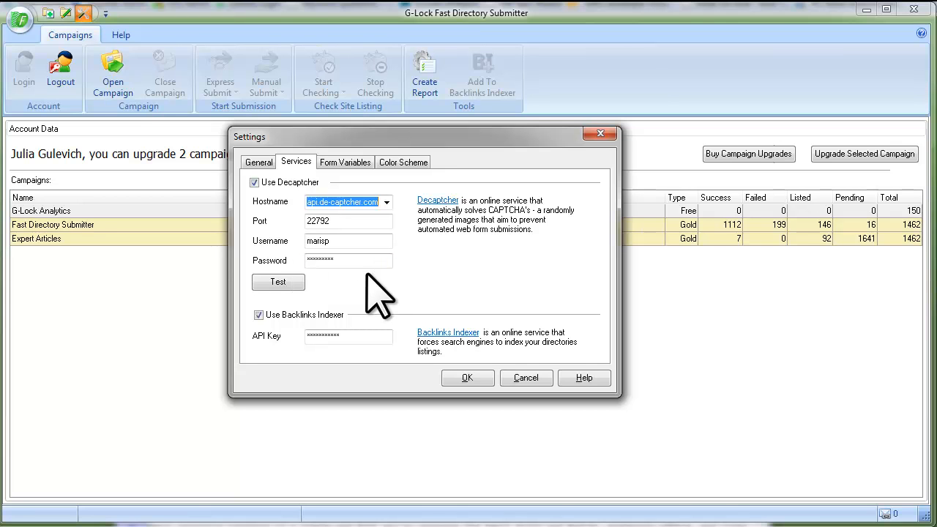
click(298, 284)
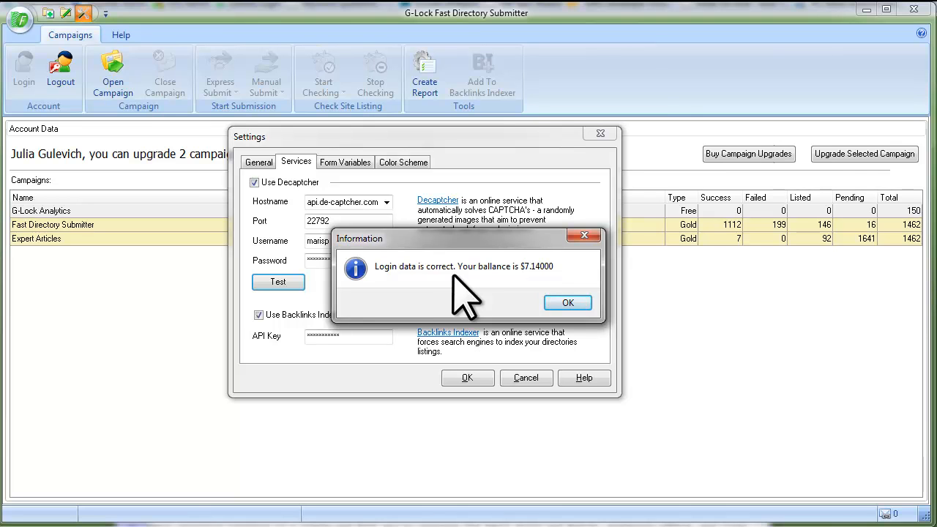
click(568, 303)
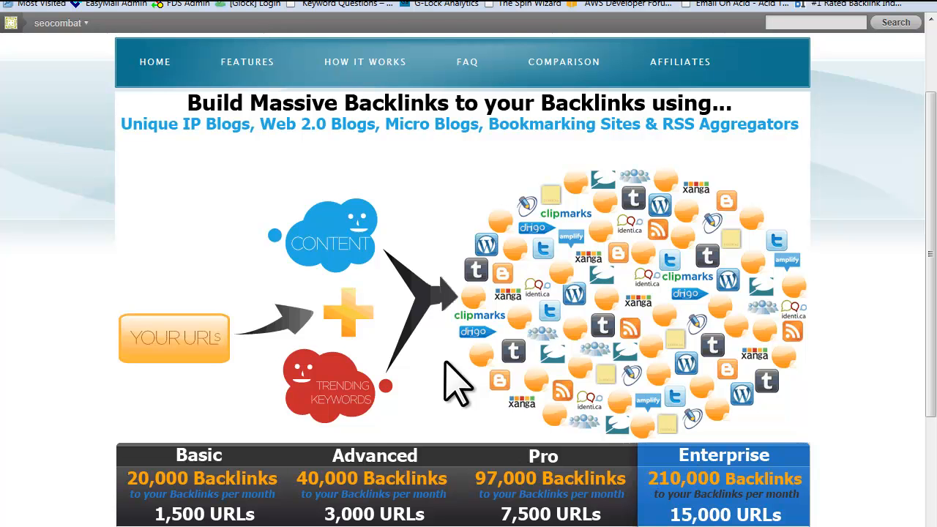
- Scroll the Backlinks Indexer homepage down to the monthly plans pricing table
scroll(445, 365, down, 3)
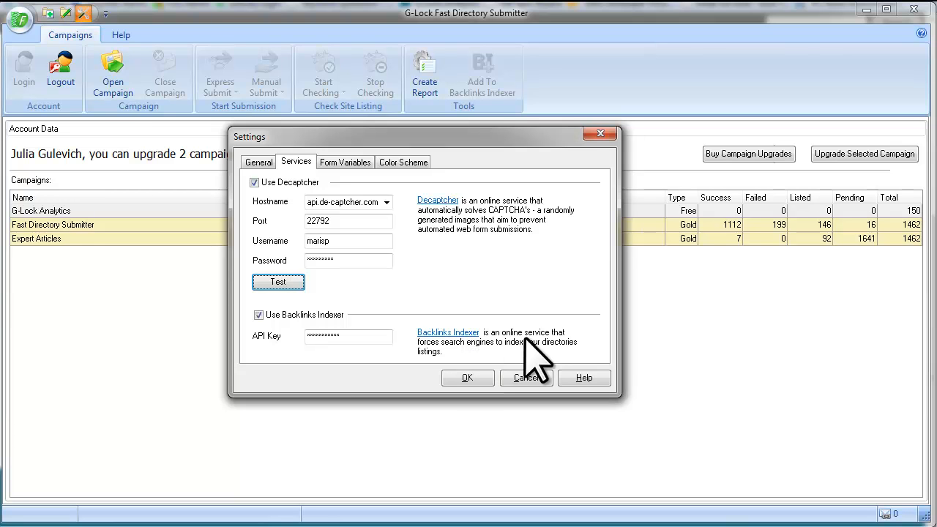
- Show the Form Variables settings, where TITLE maps to %title and URL to %url
click(339, 164)
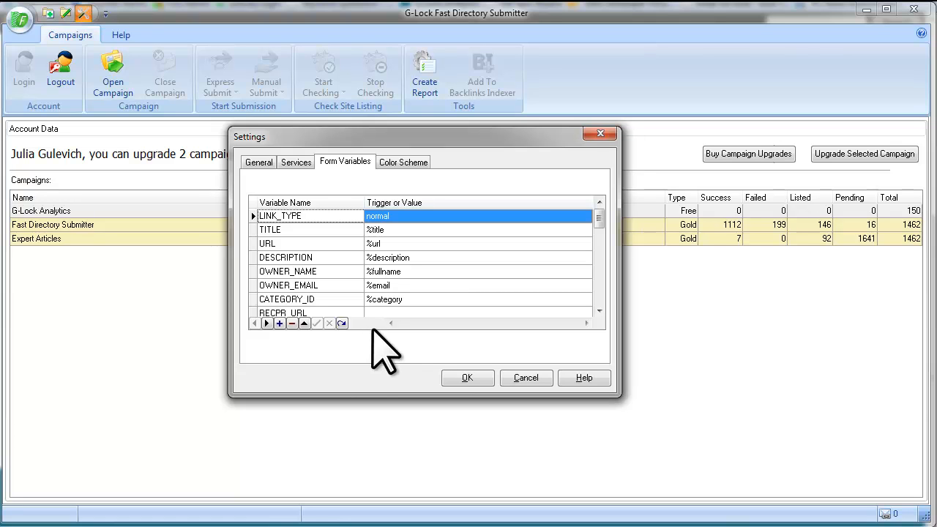
- Review the Color Scheme (failed entries $008080FF, Times New Roman) and save the settings
click(404, 165)
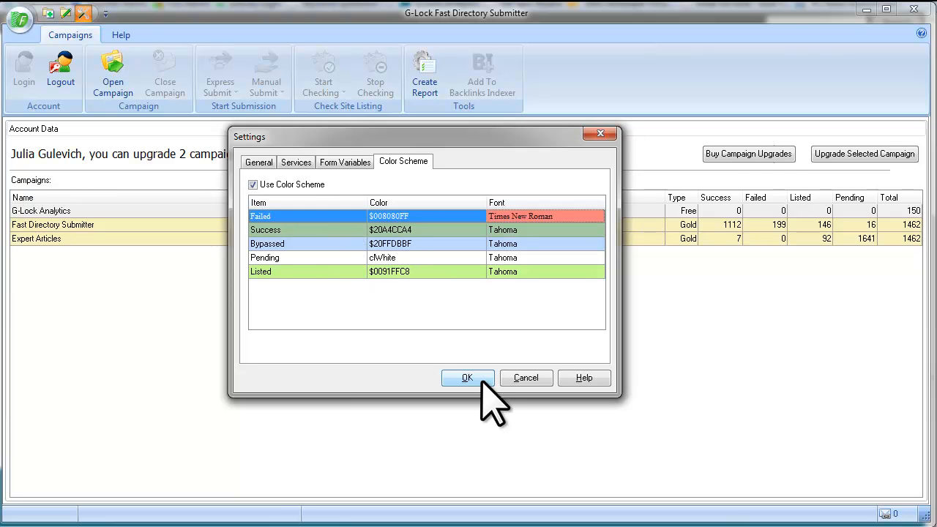
click(480, 379)
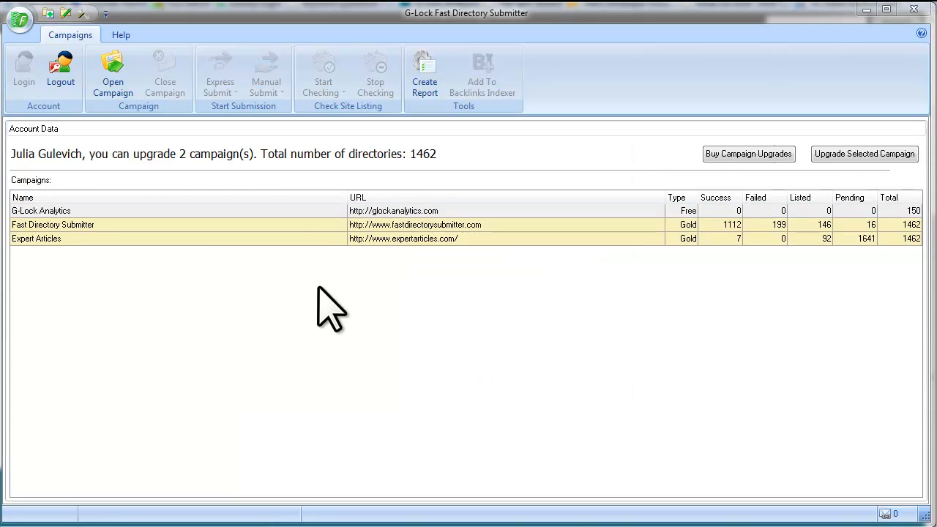
- Open the G-Lock Analytics campaign and select bugsdirectory.com among its 150 pending directories
click(303, 211)
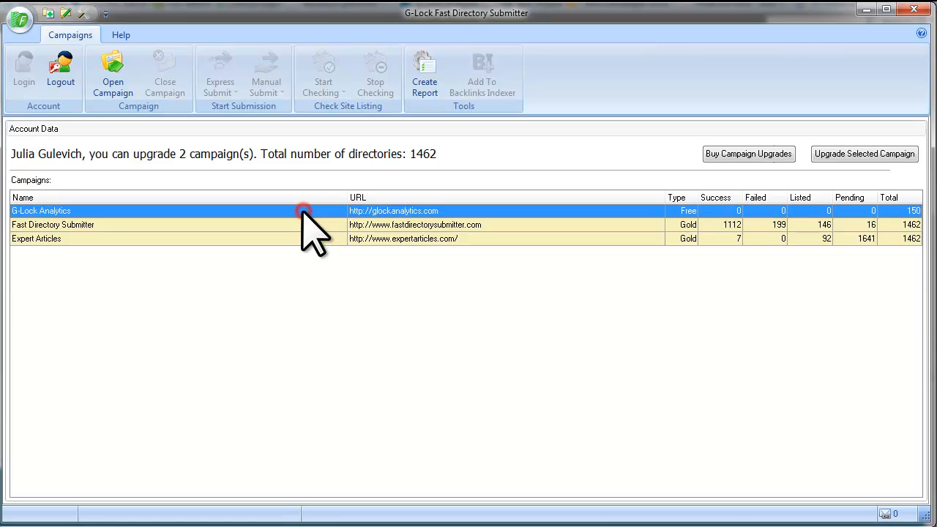
click(134, 89)
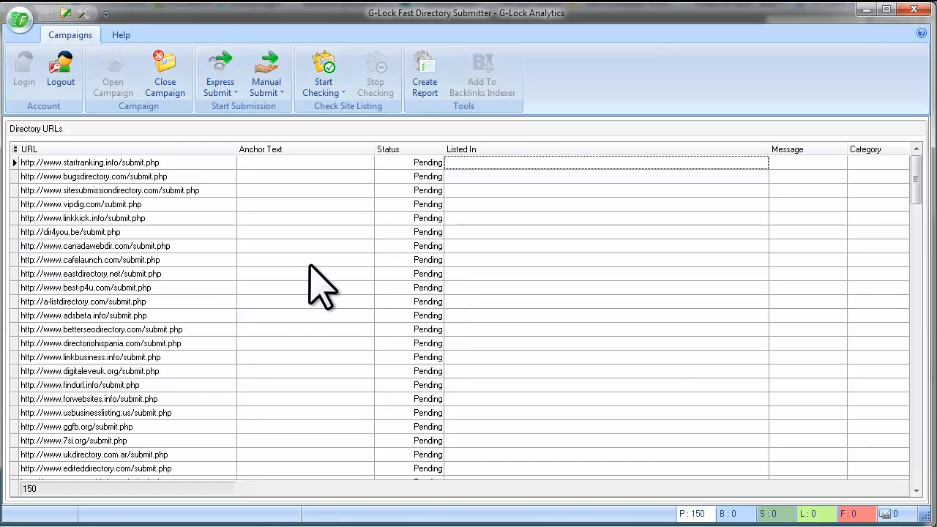
click(414, 176)
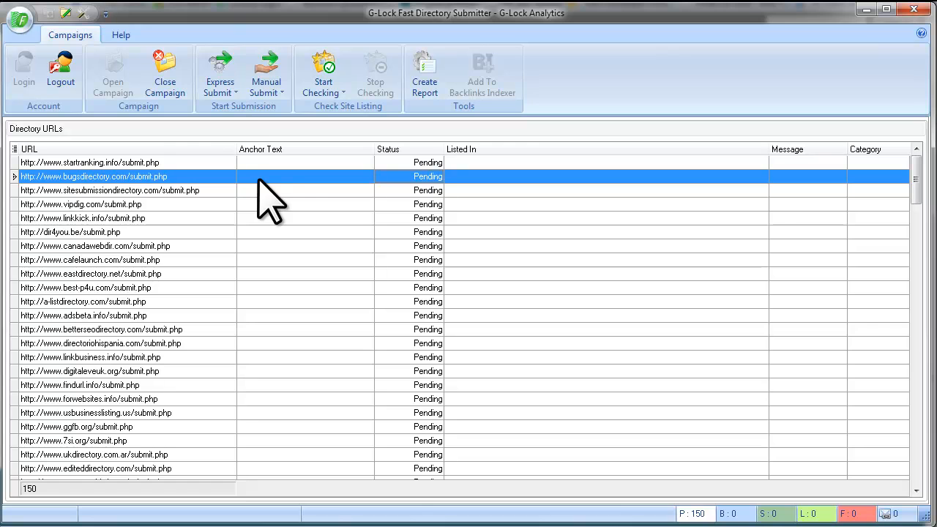
- Start Express Submit to Pending Directories, loading the bugsdirectory.com form
click(235, 93)
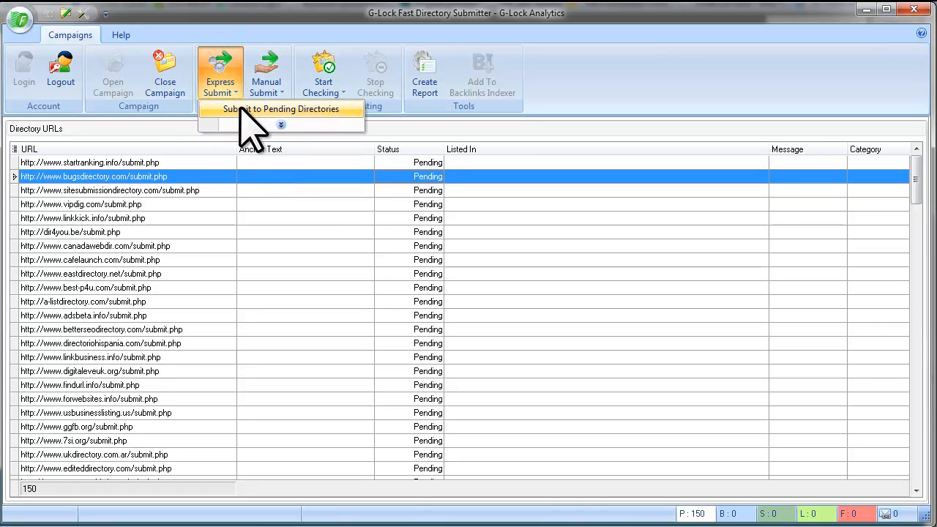
click(311, 114)
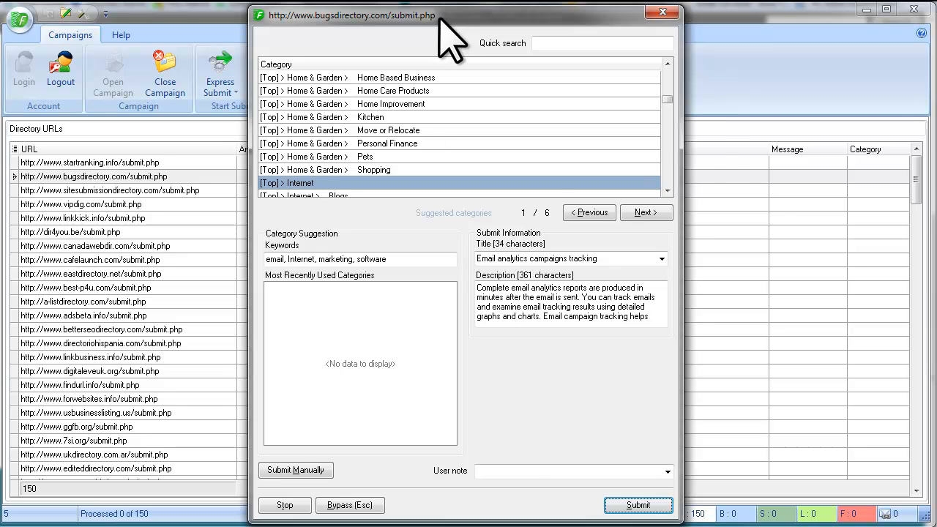
drag(667, 99, 668, 124)
scroll(667, 139, up, 20)
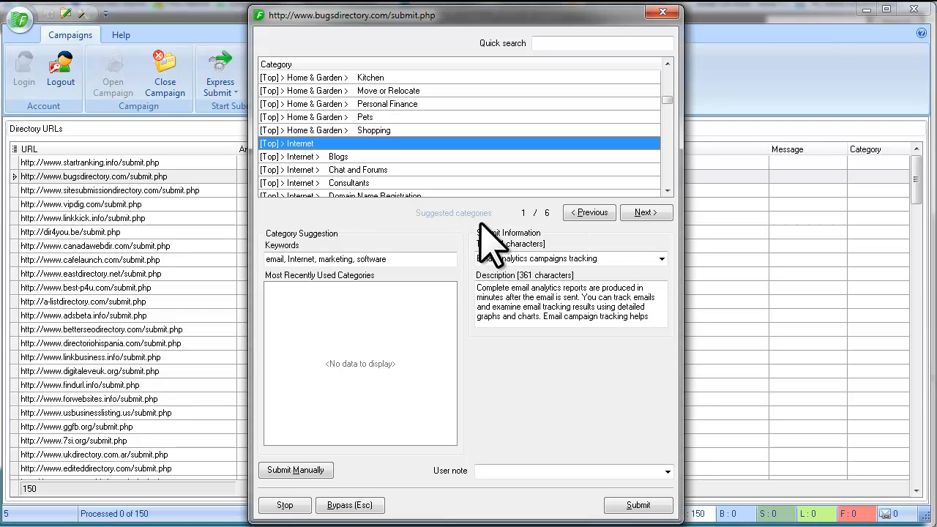
click(630, 215)
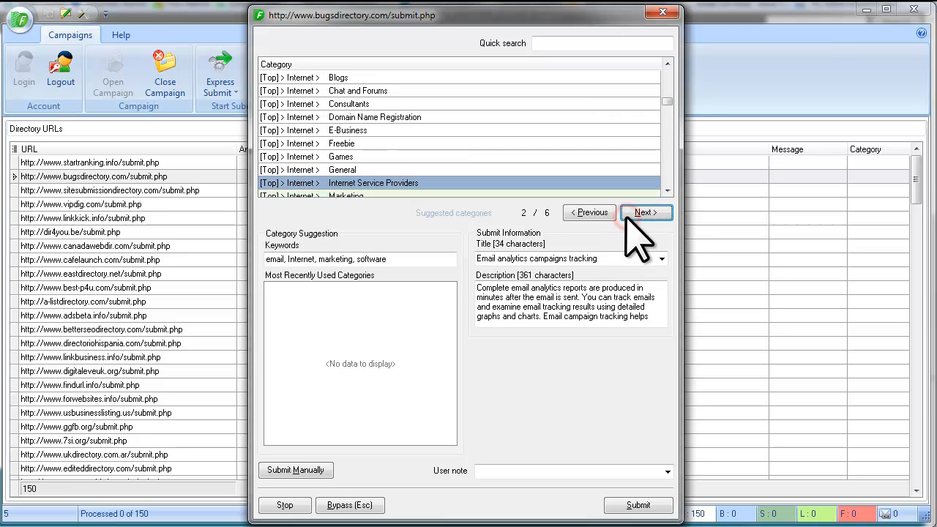
click(602, 216)
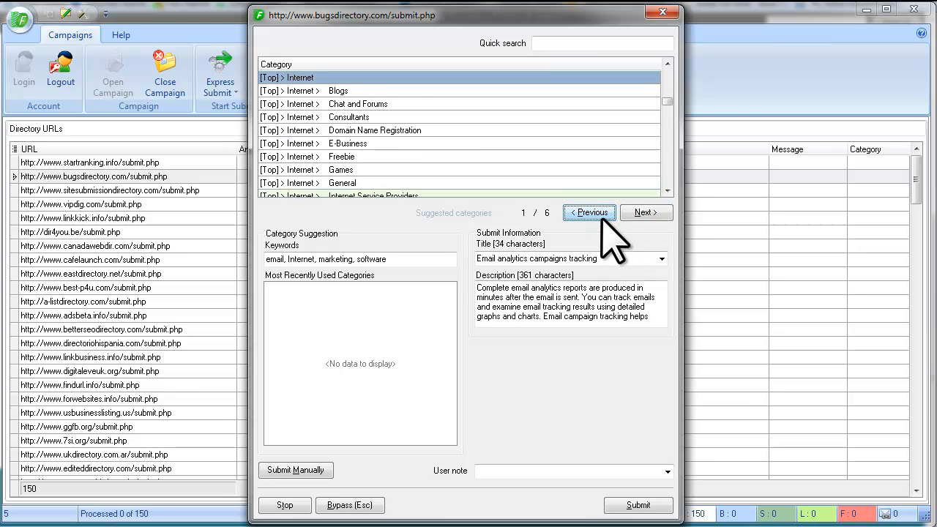
click(554, 42)
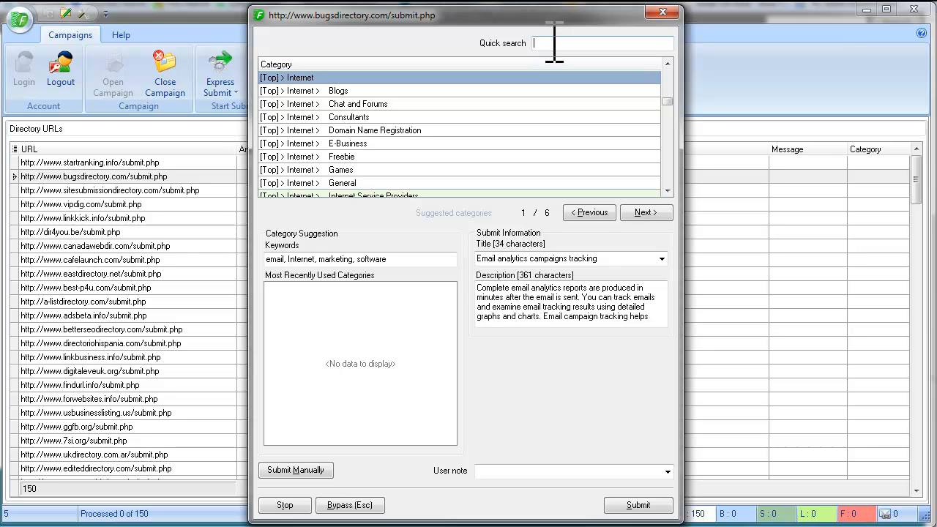
text(software)
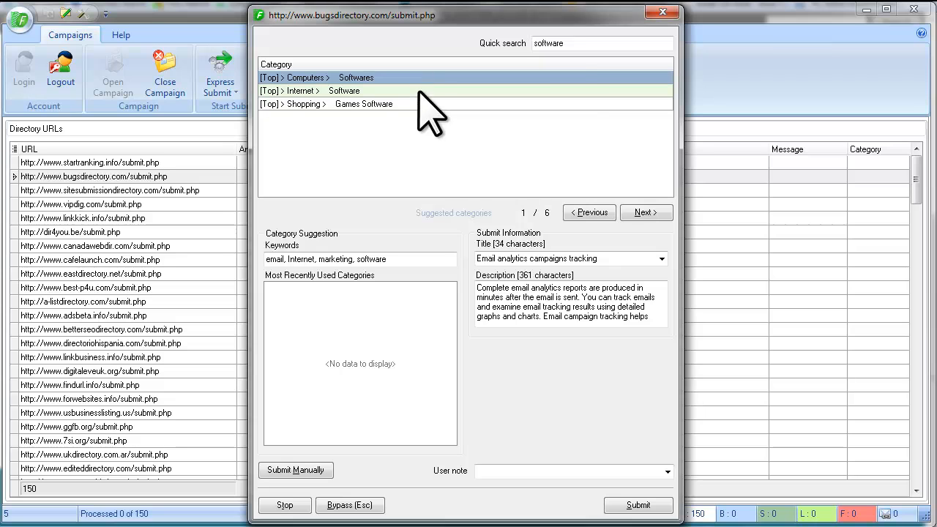
double_click(569, 42)
key(BackSpace)
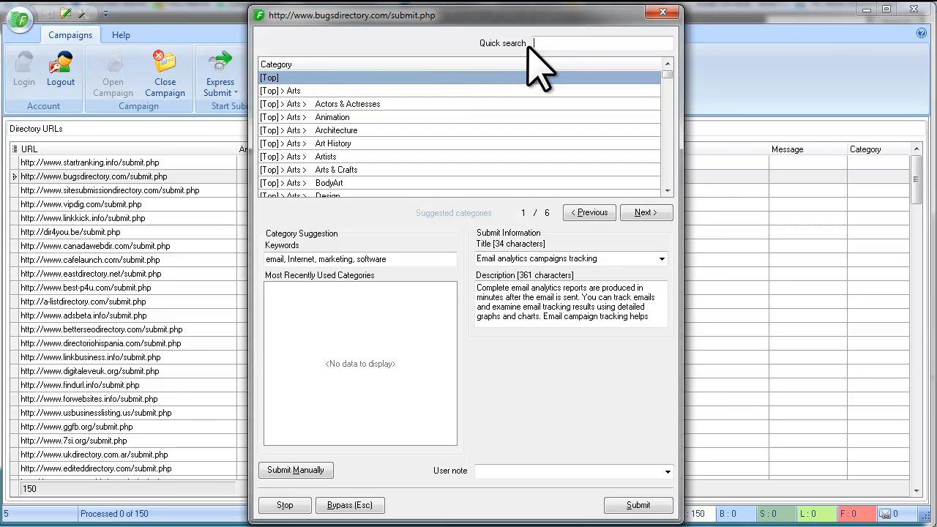
click(644, 213)
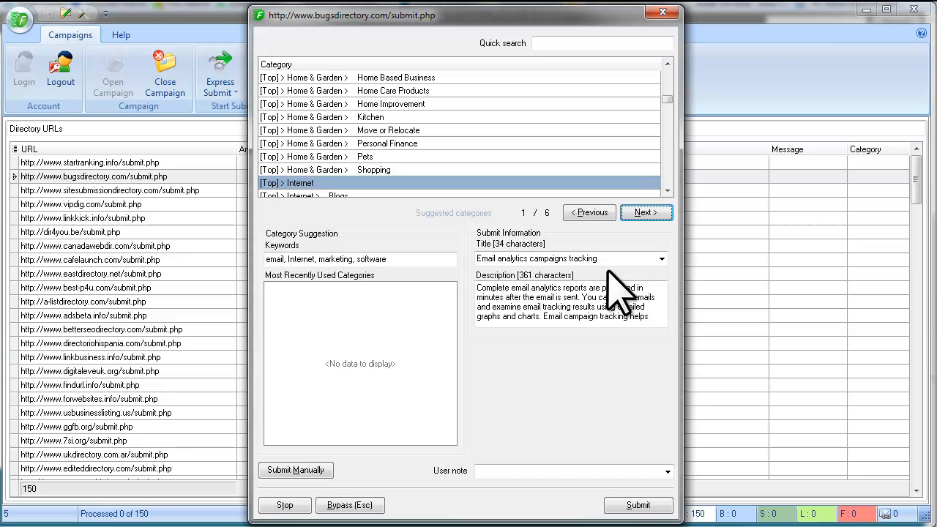
- Submit bugsdirectory.com titled 'Email marketing tracking' under Internet Service Providers
click(662, 259)
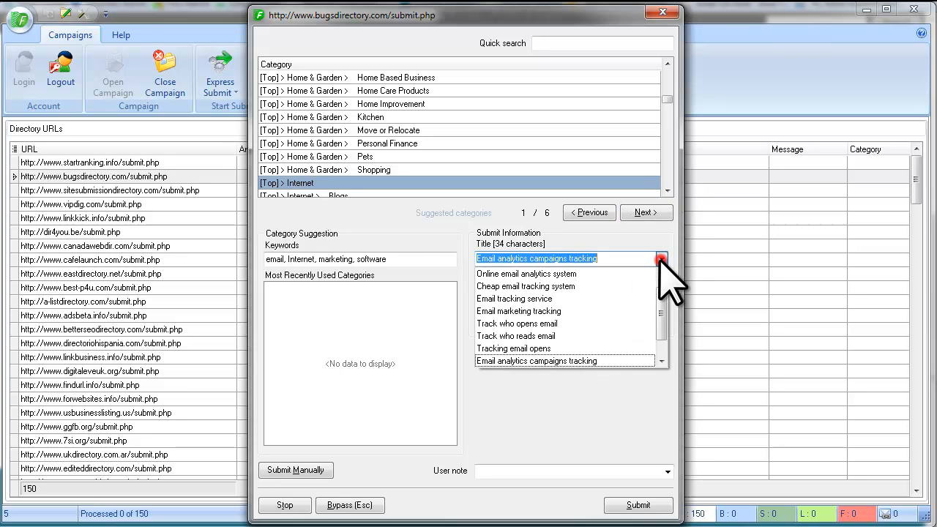
drag(662, 299, 657, 322)
click(516, 286)
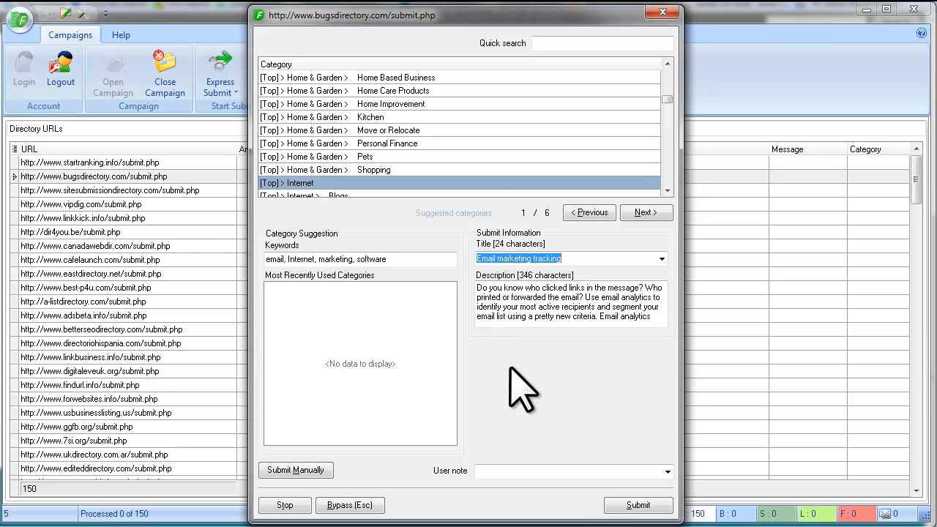
click(648, 212)
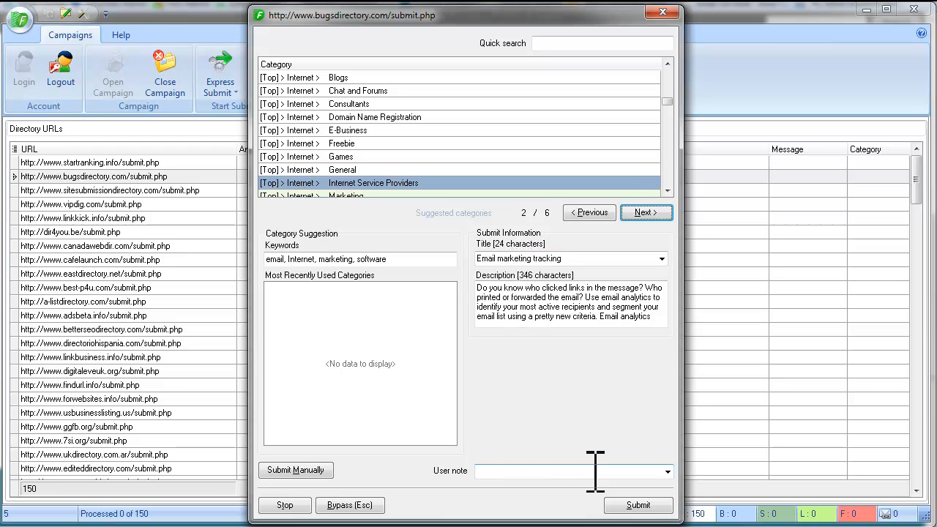
click(649, 504)
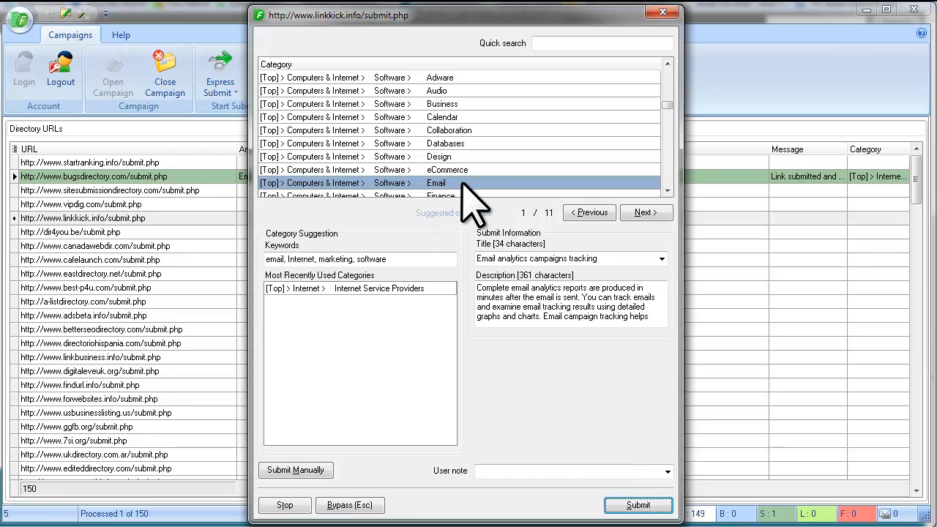
- Submit linkkick.info, then startranking.info under the Internet Marketing category
click(659, 504)
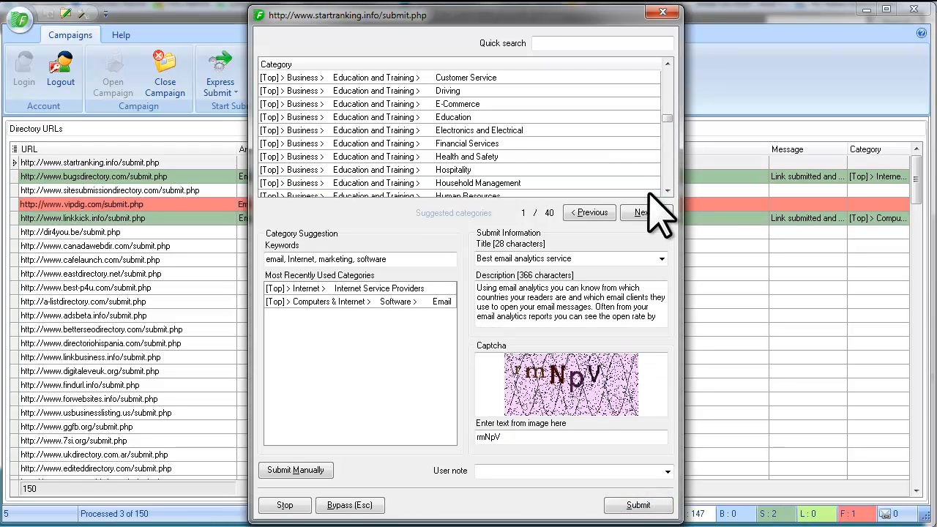
click(645, 213)
click(644, 213)
click(645, 212)
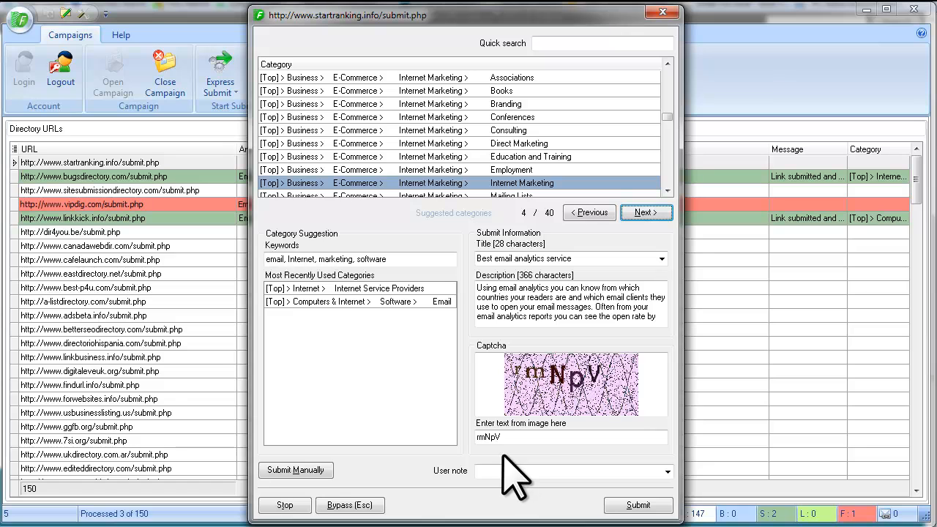
drag(508, 438, 476, 438)
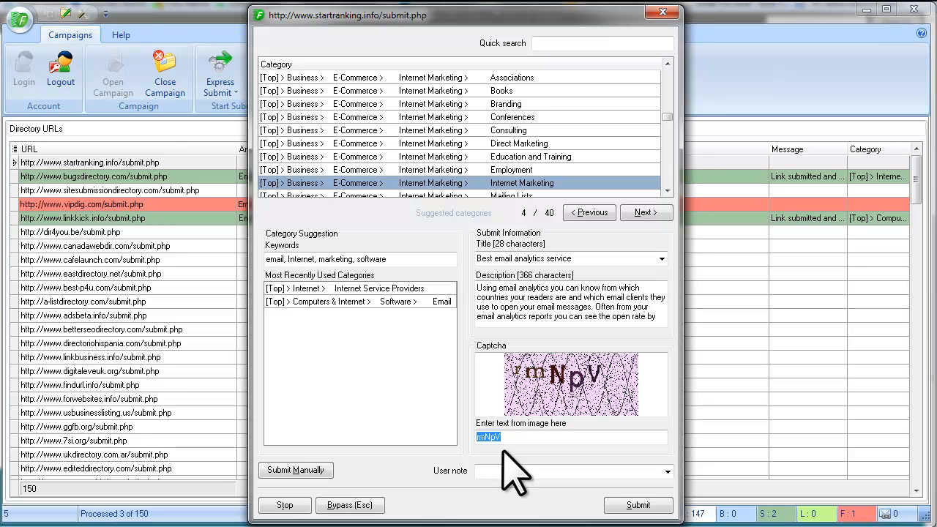
click(513, 439)
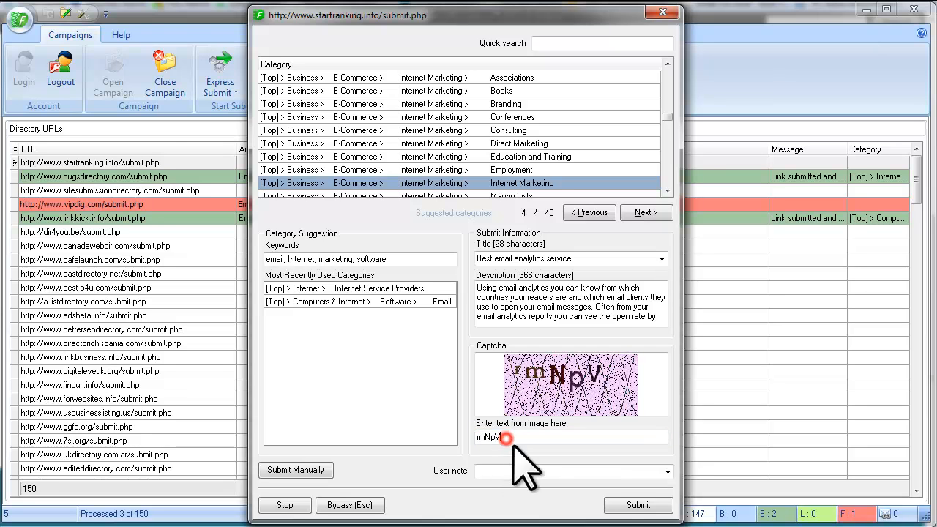
click(661, 505)
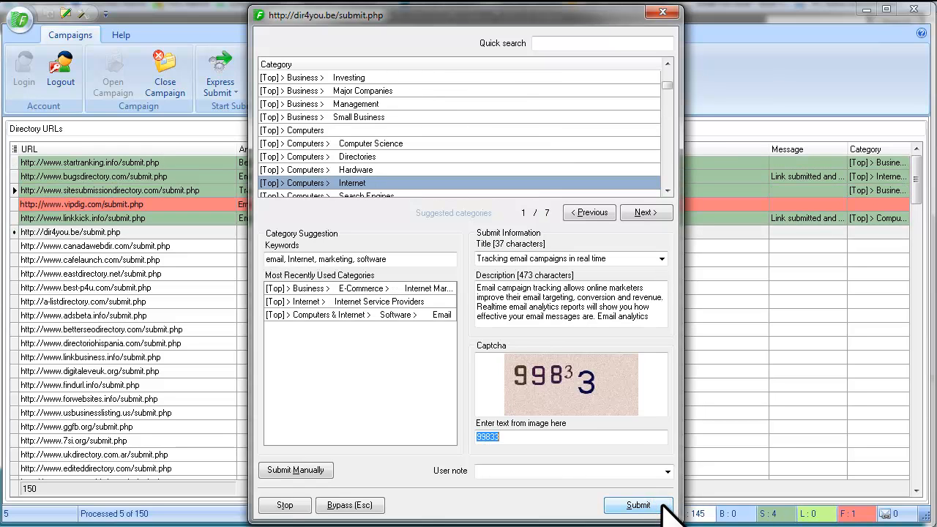
- Submit dir4you.be, canadawebdir.com and cafelaunch.com, reaching 11 of 150 processed
click(663, 503)
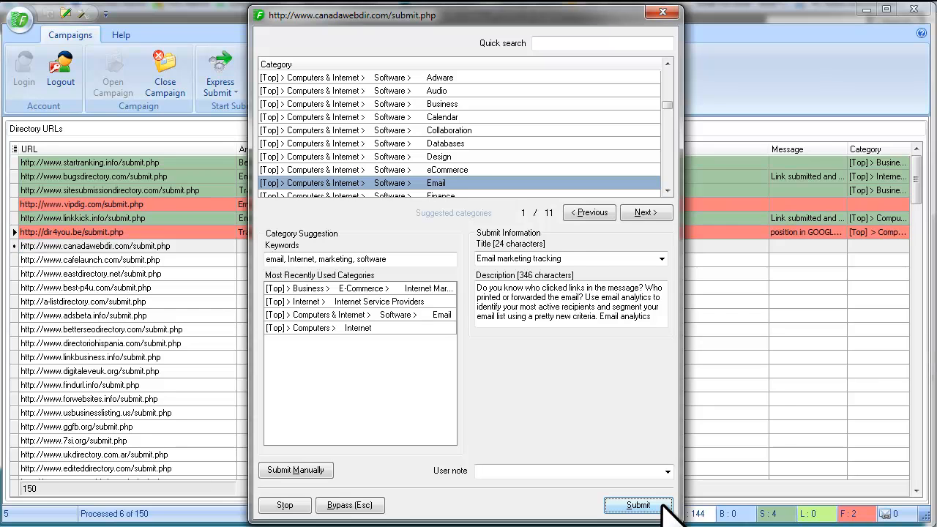
click(662, 504)
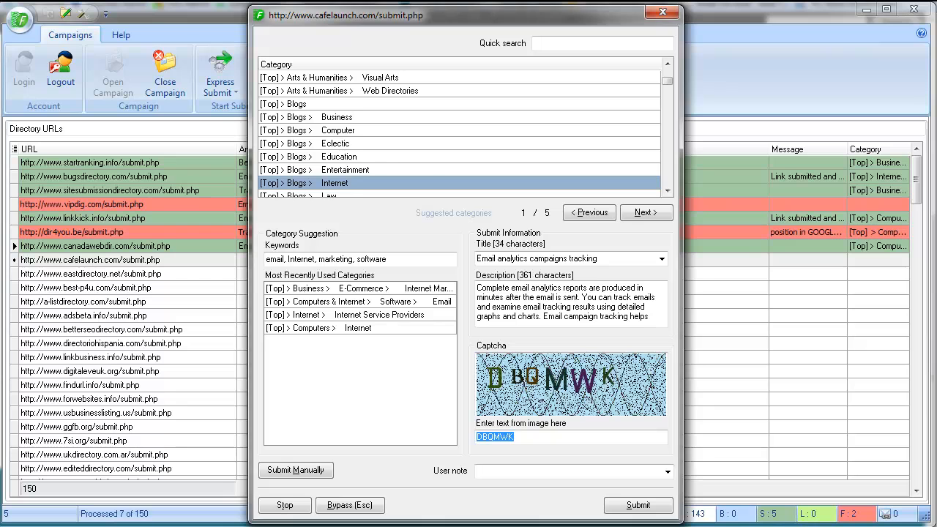
click(639, 505)
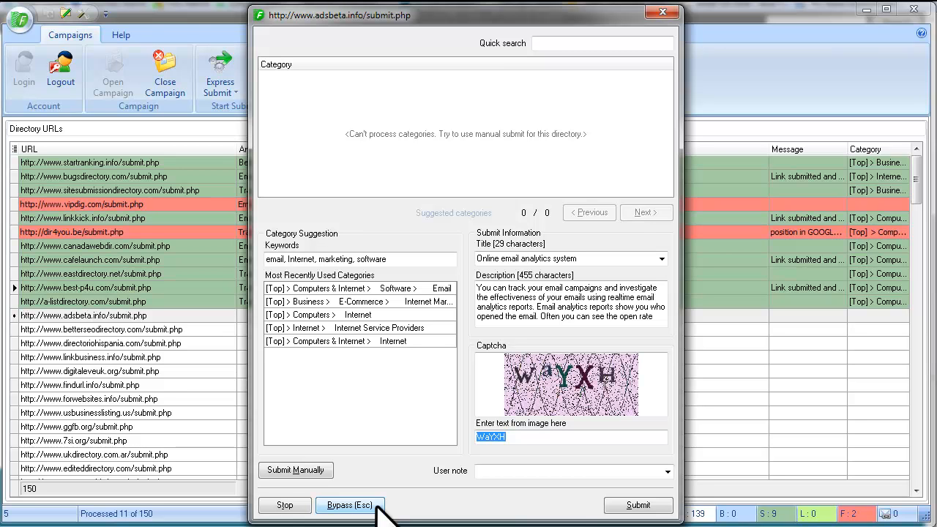
- Open the adsbeta.info submission manually in a browser window
click(327, 471)
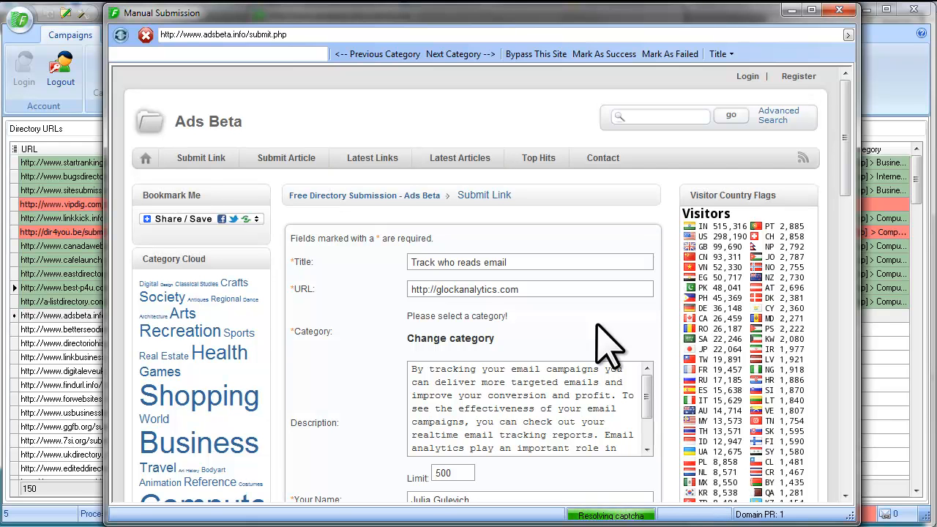
scroll(594, 326, down, 2)
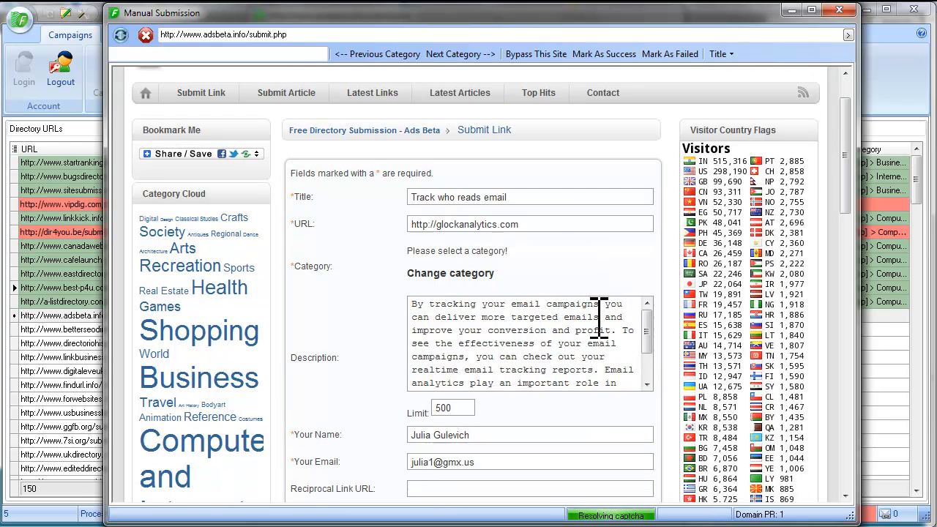
scroll(381, 249, down, 1)
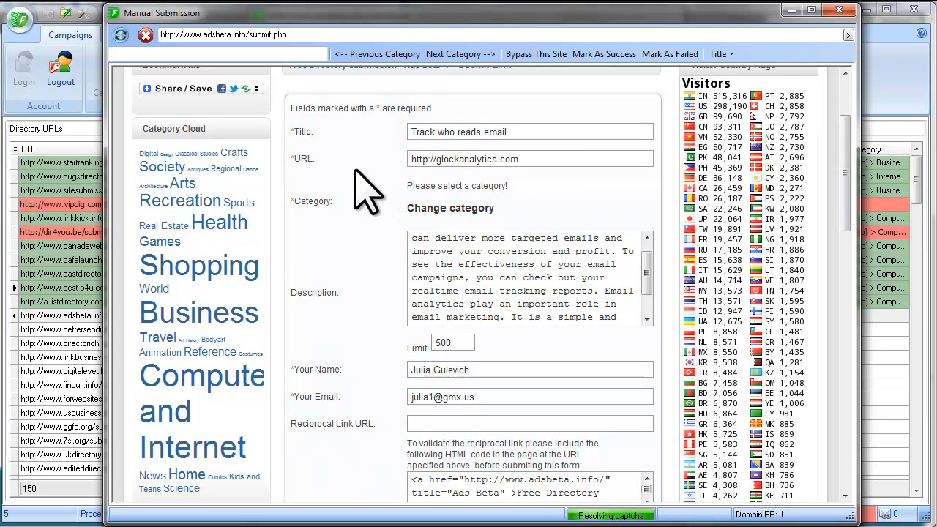
scroll(364, 260, down, 3)
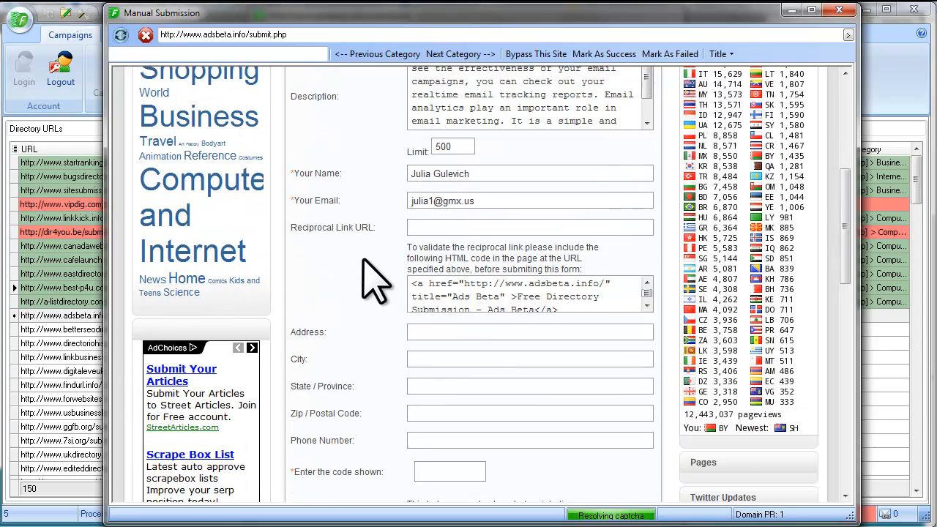
scroll(364, 253, up, 4)
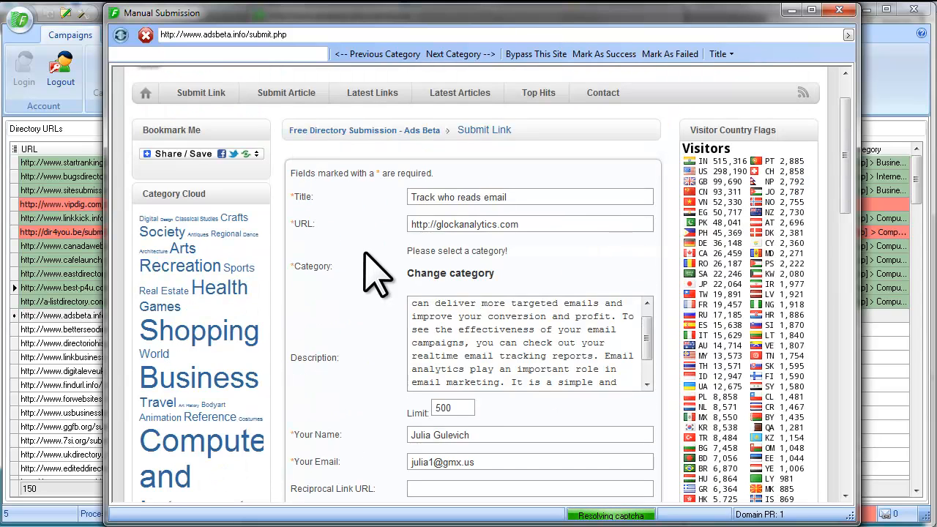
- Choose Computers and Internet > Internet > E-mail as the listing category
click(469, 280)
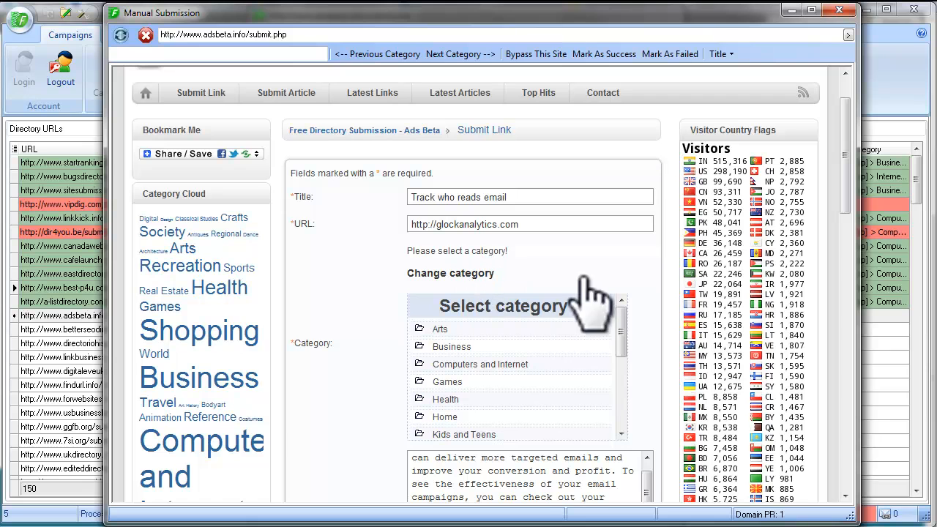
click(517, 368)
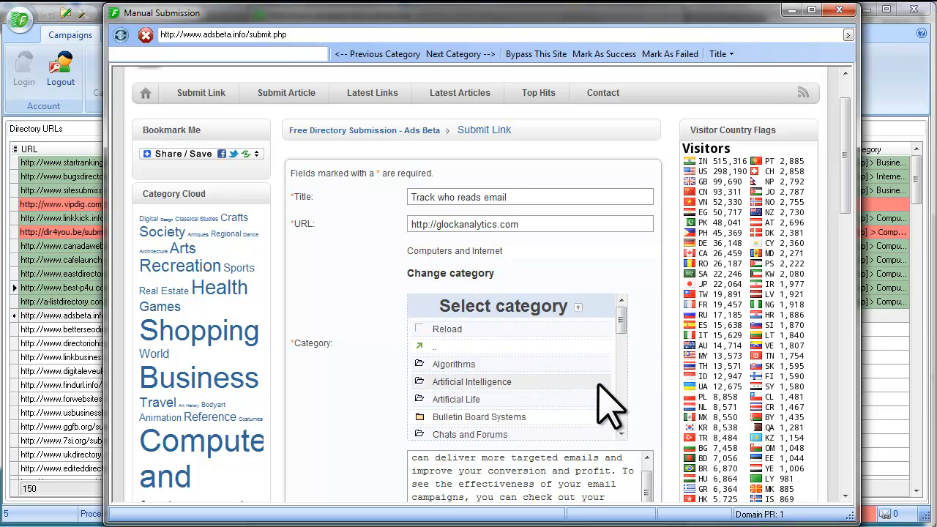
drag(618, 319, 620, 385)
click(454, 317)
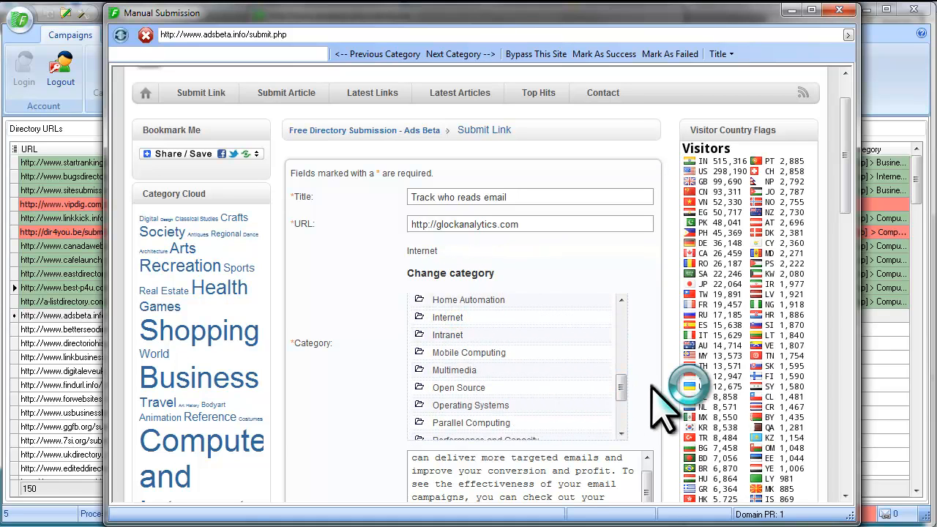
drag(620, 322, 625, 382)
click(447, 357)
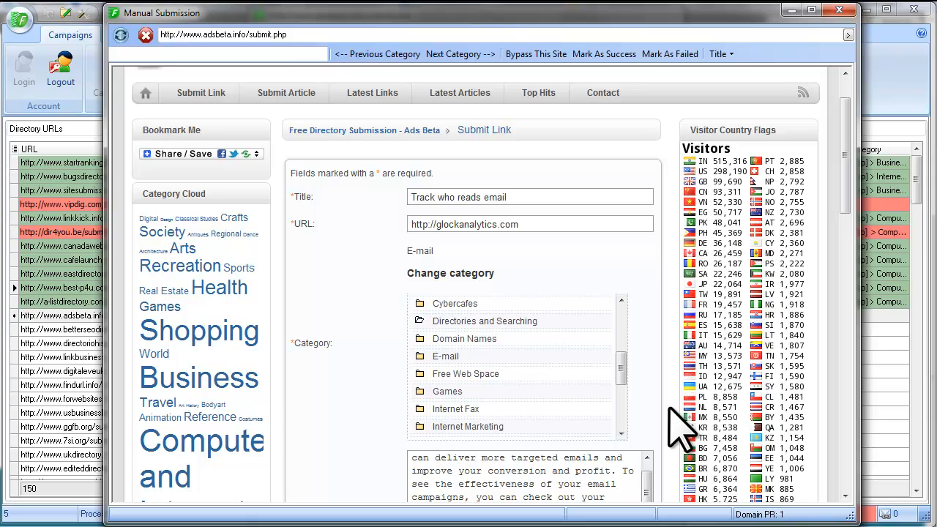
- Send the completed form to Ads Beta, which reports a successful submission
scroll(644, 333, down, 3)
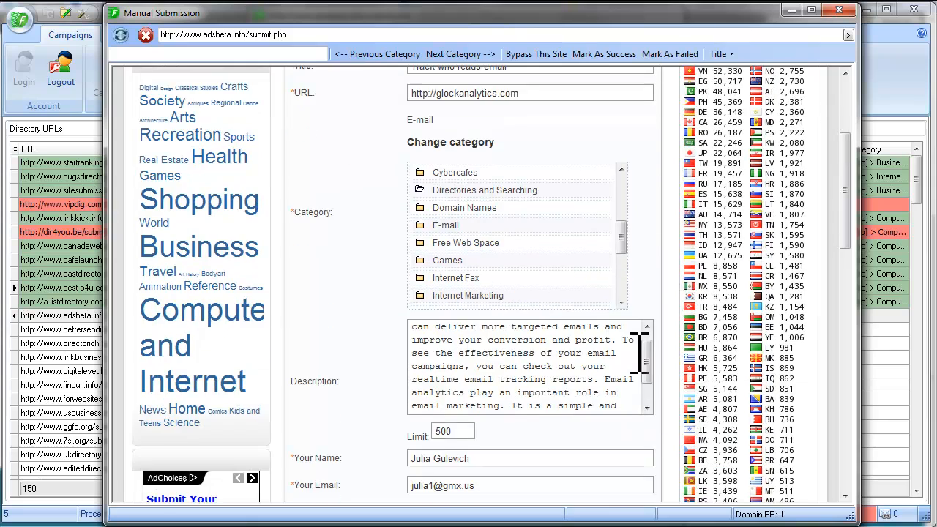
scroll(293, 388, down, 3)
scroll(300, 379, down, 5)
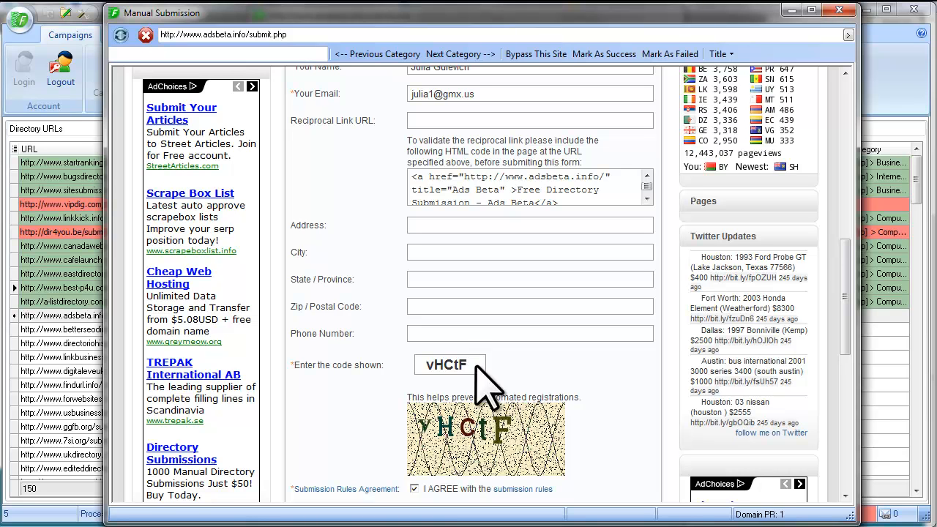
scroll(615, 391, down, 3)
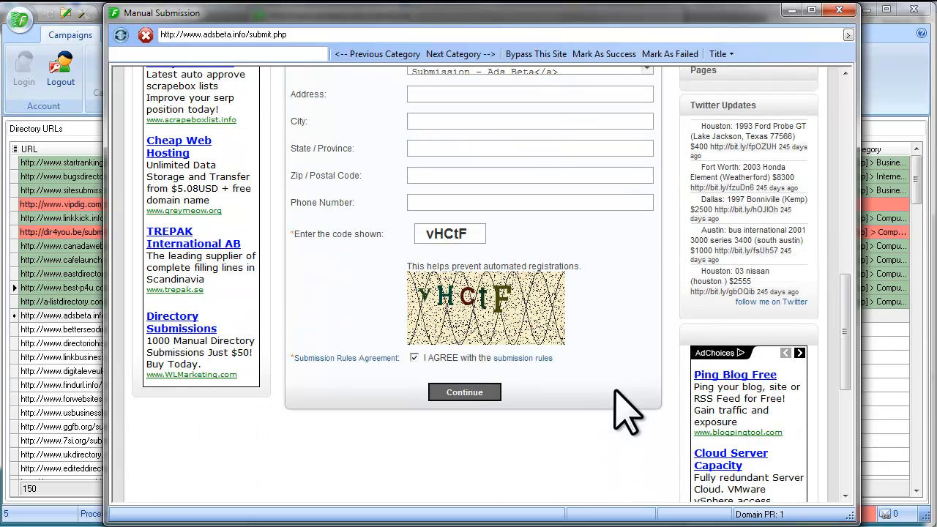
click(468, 388)
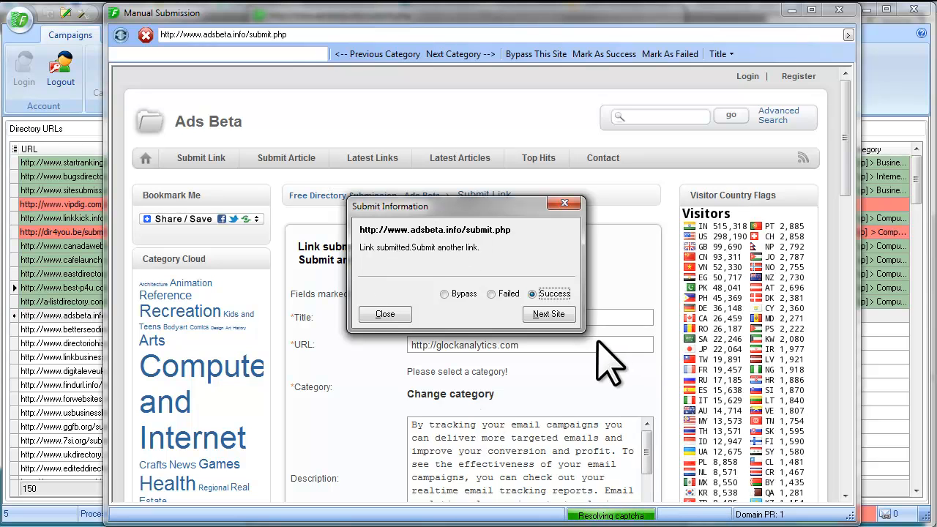
- Move to the next site and submit to betterseodirectory.com, reaching 13 of 150 processed
click(549, 315)
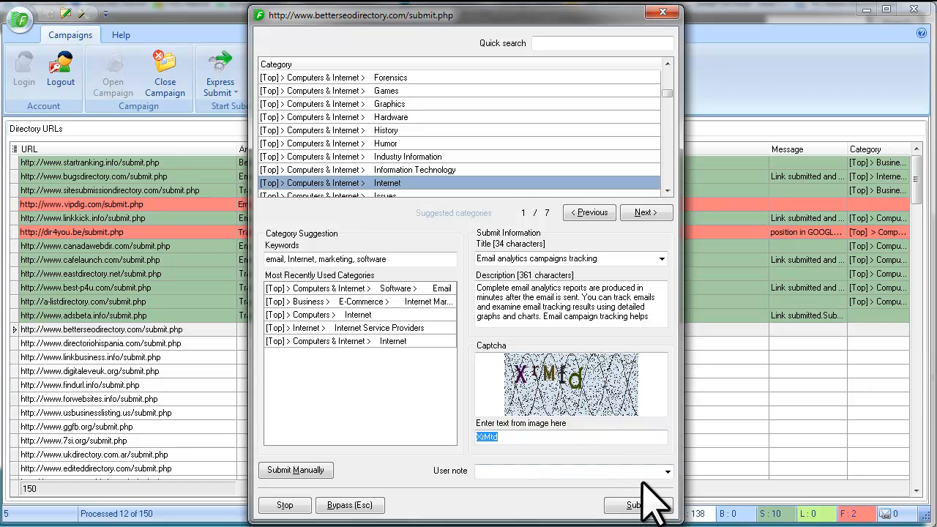
click(664, 501)
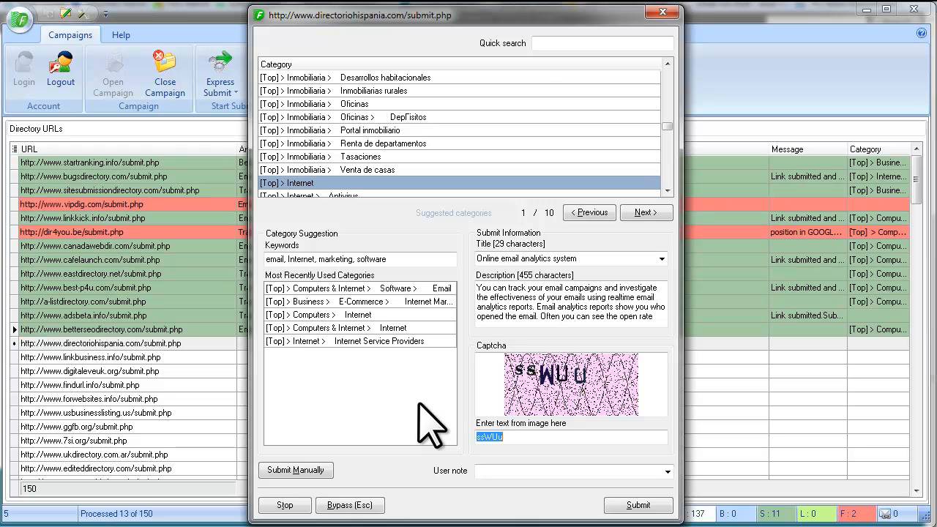
- Stop the Express Submit run at 11 successful and 2 failed submissions
click(298, 504)
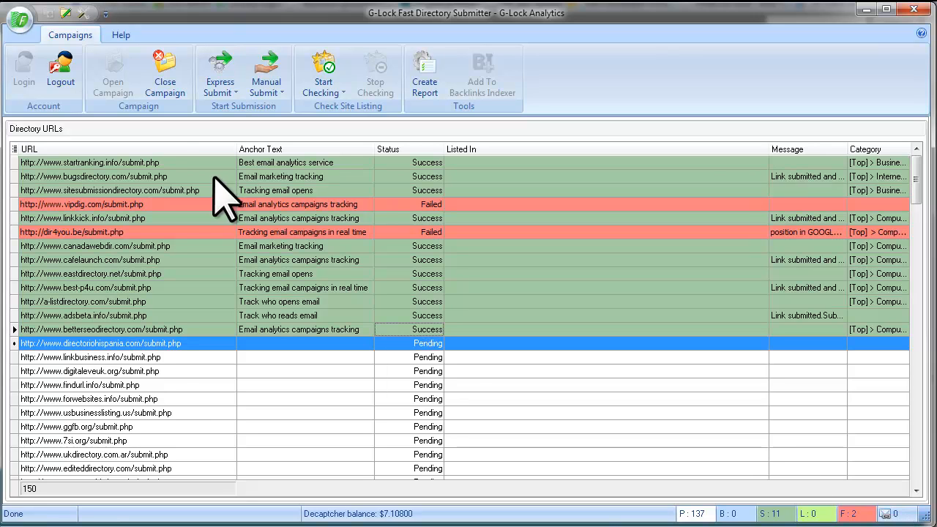
- Close the G-Lock Analytics campaign and bring up the Fast Directory Submitter campaign's context menu
click(178, 89)
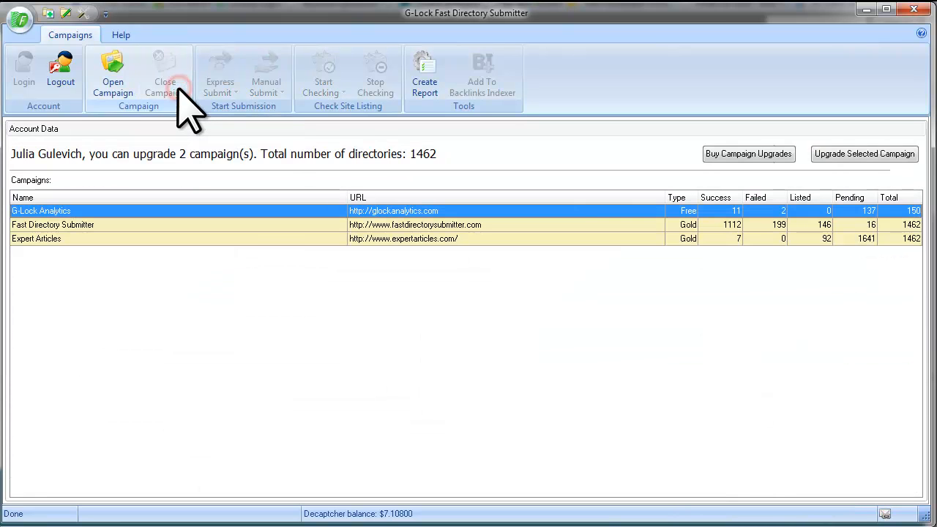
click(256, 225)
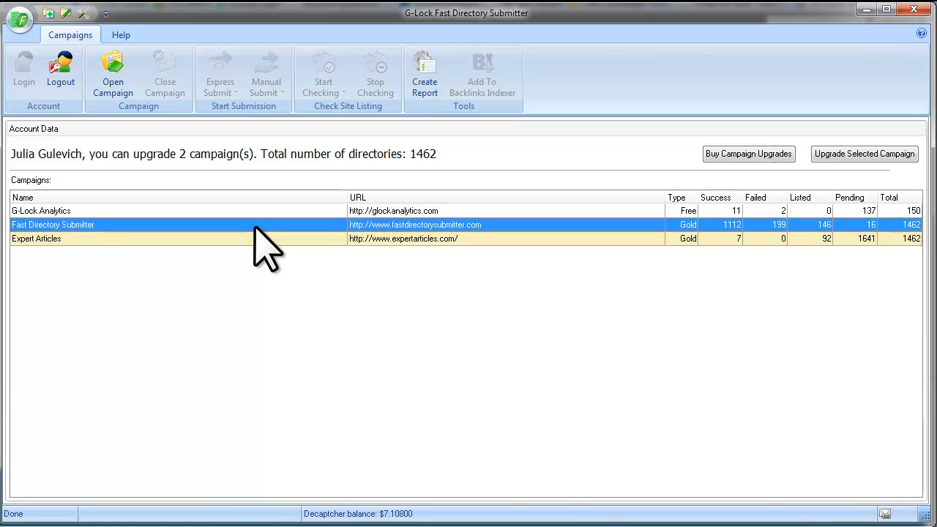
right_click(301, 225)
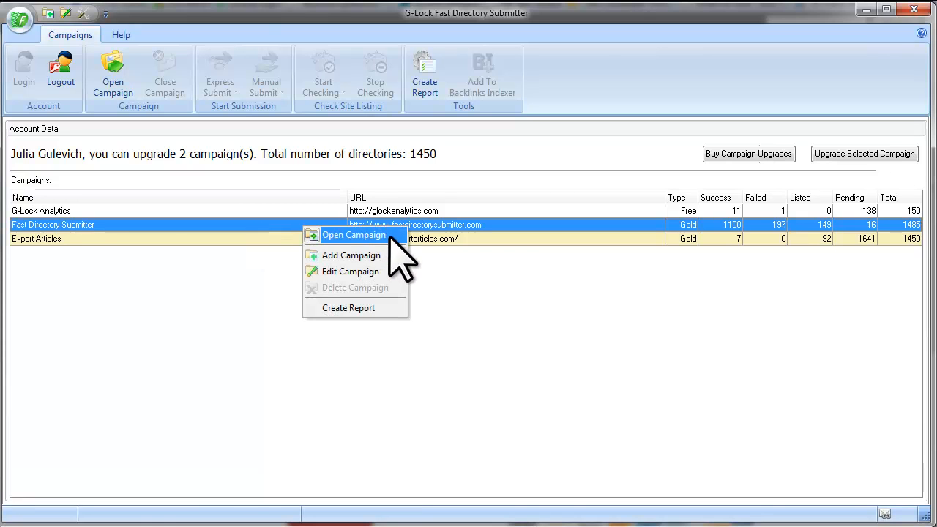
- Open the Fast Directory Submitter campaign to view its 1485 directories and their statuses
click(390, 235)
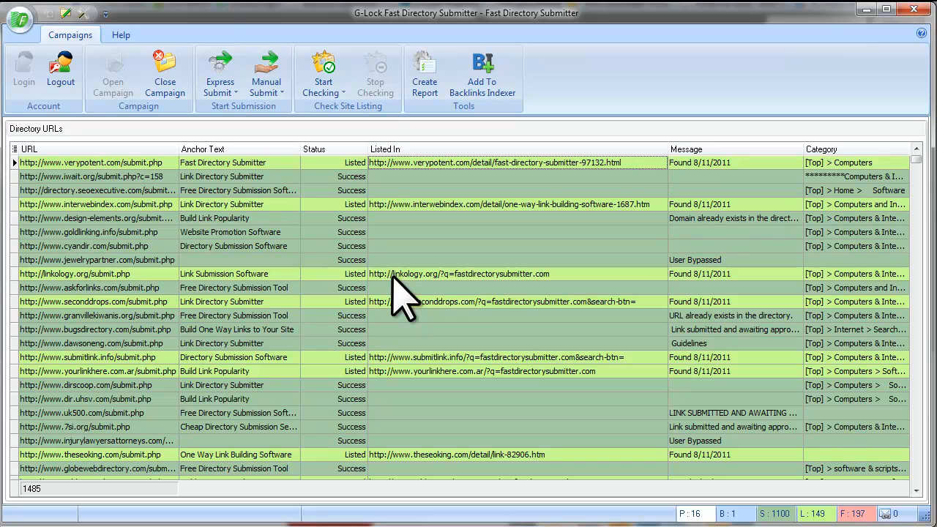
click(344, 93)
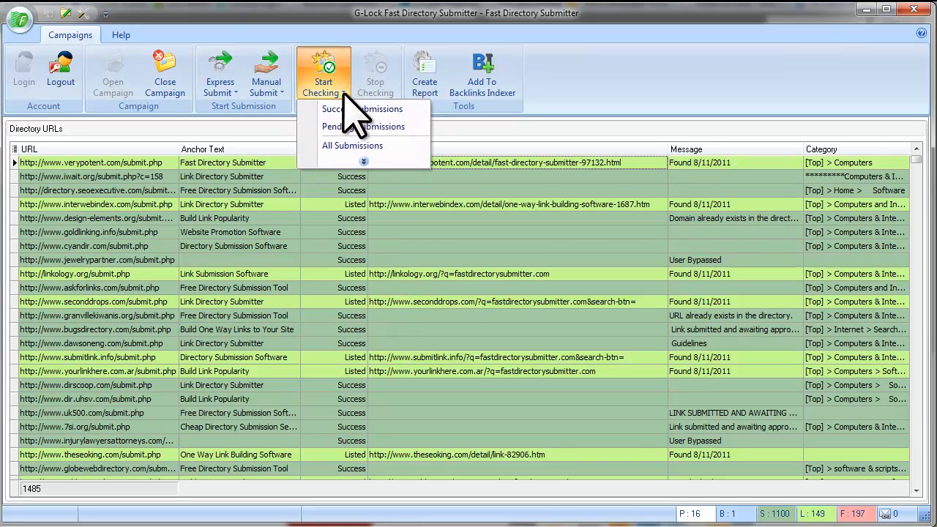
click(393, 160)
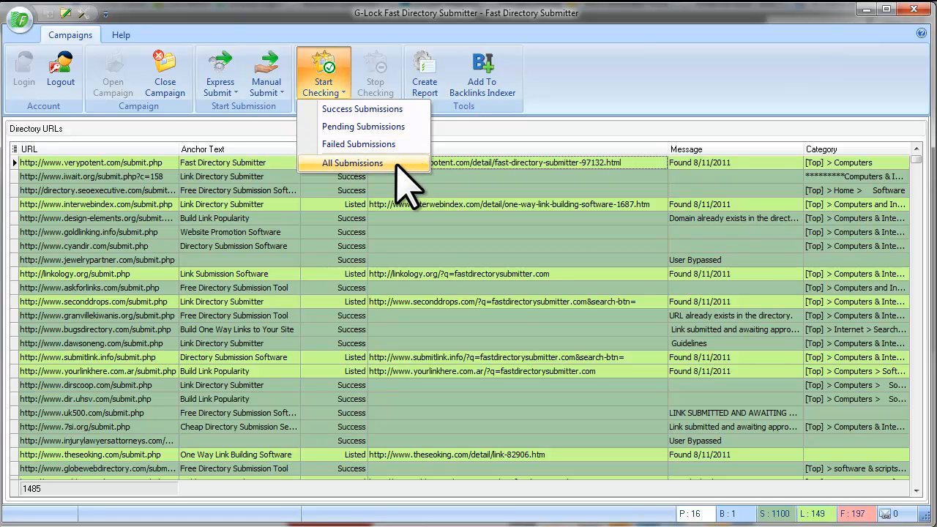
click(397, 177)
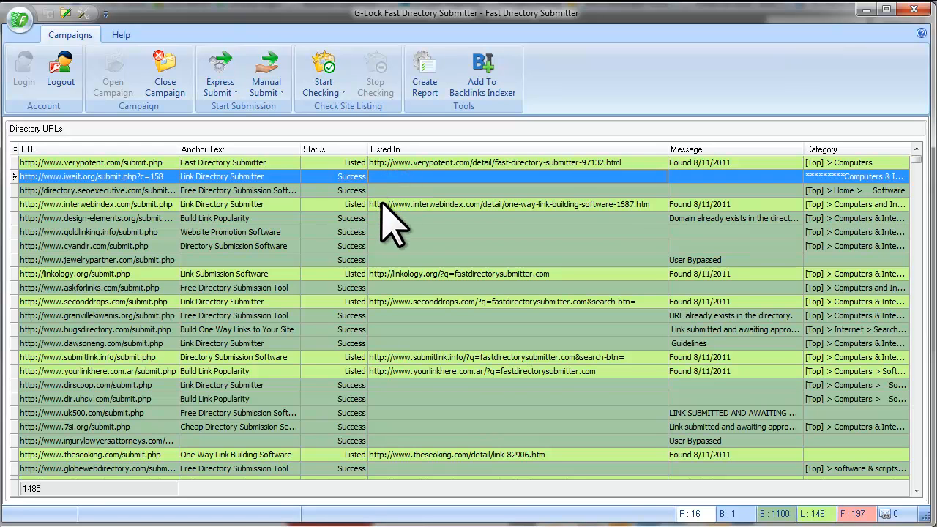
- Check the listing URLs for interwebindex.com, linkology.org and seconddrops.com, then bring up the Status filter
click(351, 205)
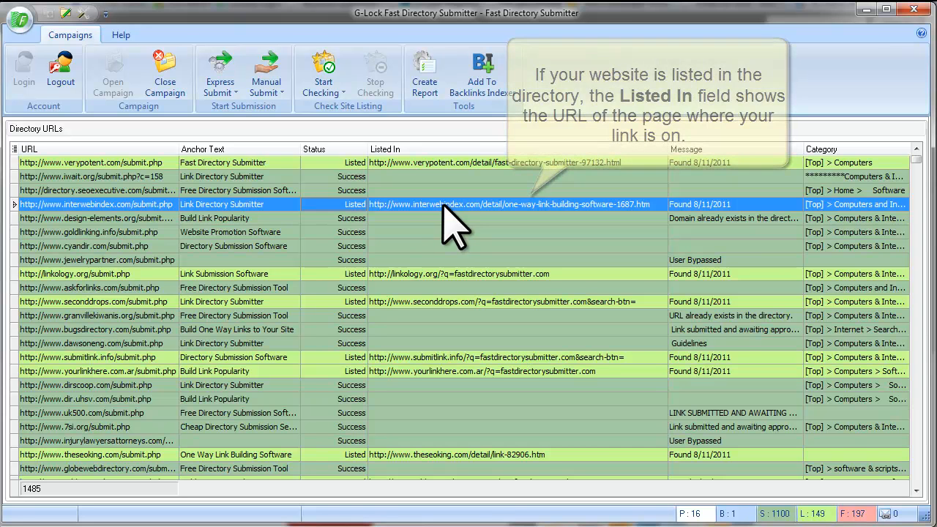
click(489, 274)
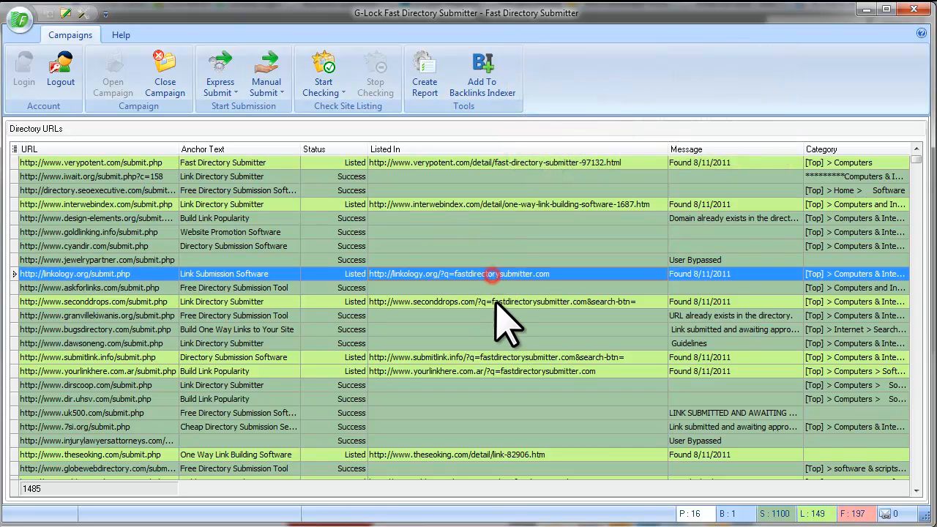
click(495, 302)
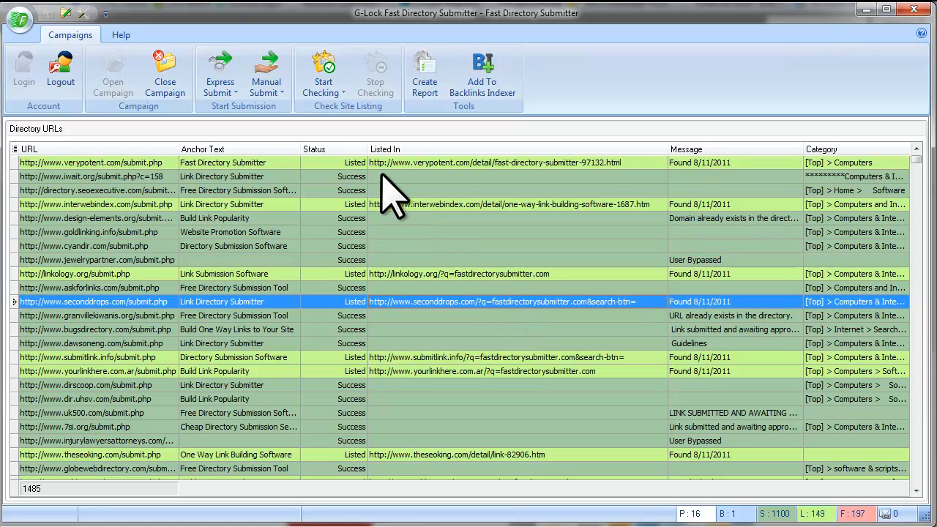
click(360, 149)
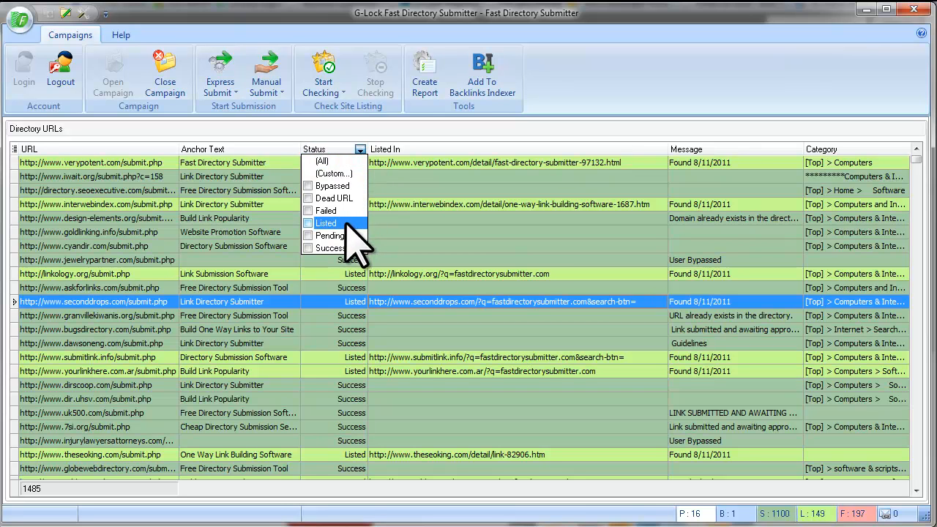
- Filter the directory list to Status = Listed (149 entries) and select all their URLs
click(308, 223)
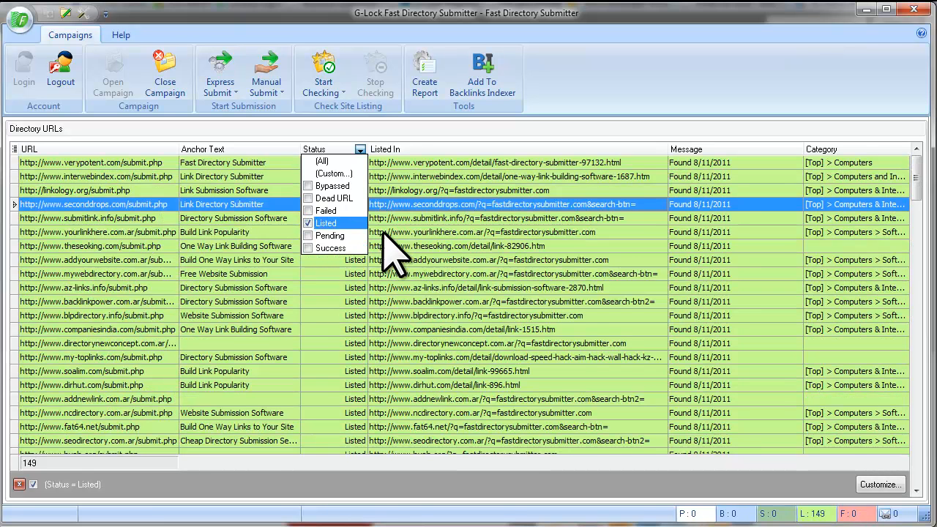
click(352, 232)
right_click(350, 232)
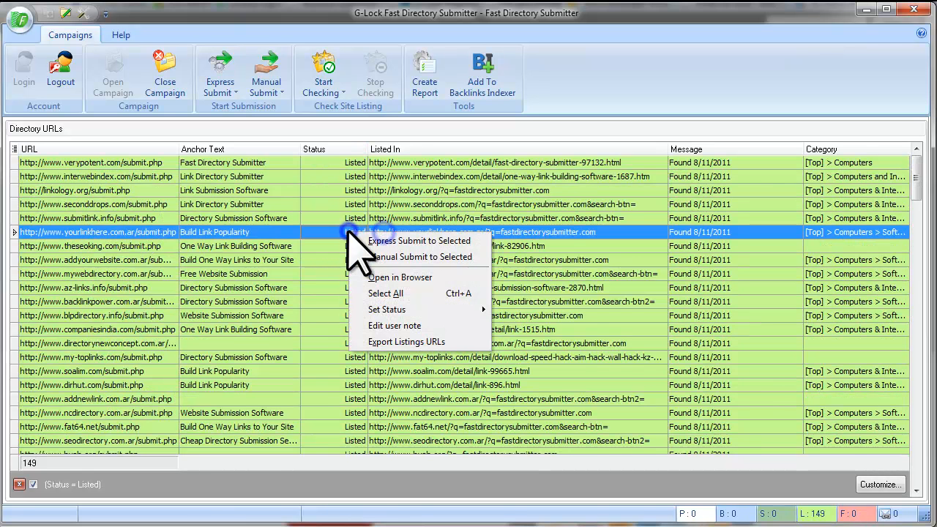
click(426, 293)
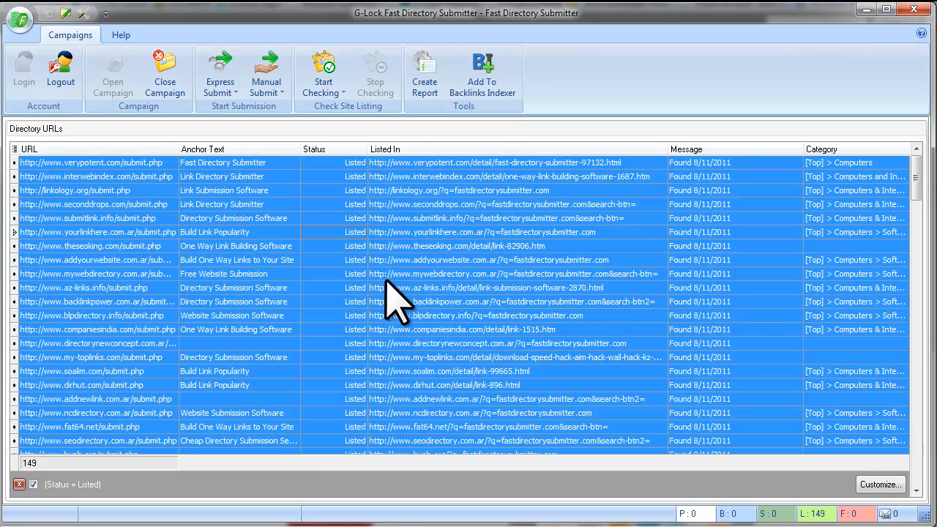
- Submit the 149 selected listed links to Backlinks Indexer and acknowledge the success message
click(487, 94)
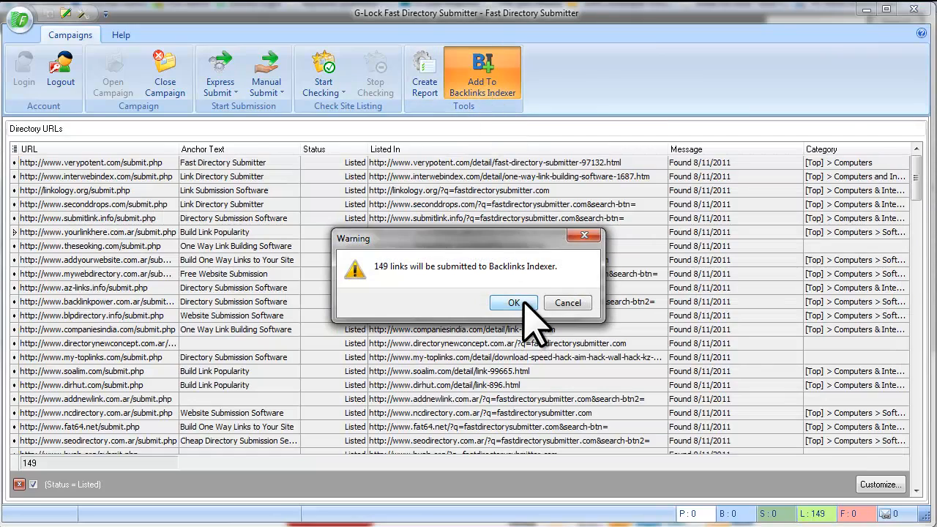
click(517, 303)
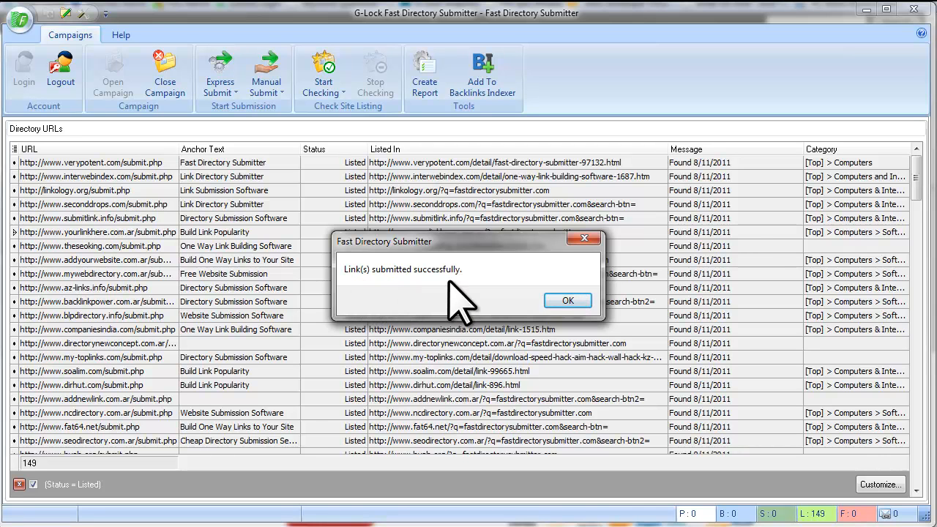
click(575, 301)
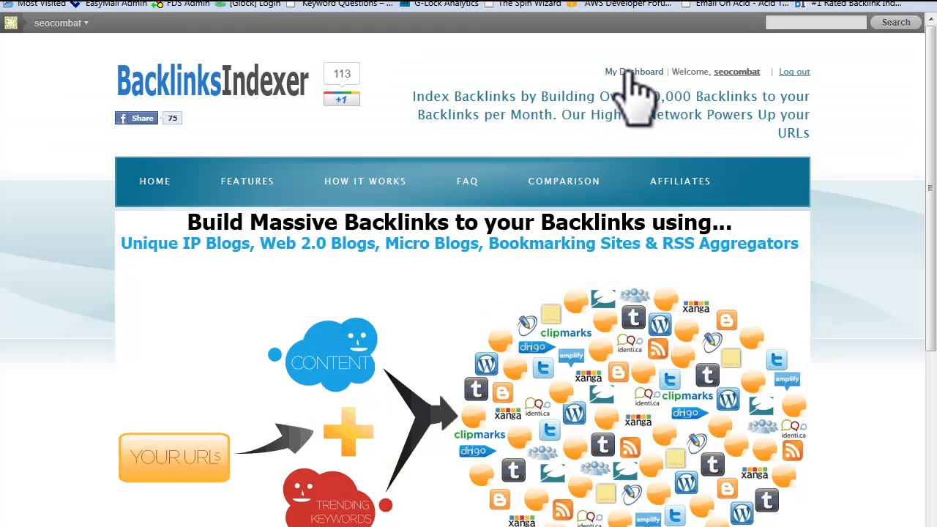
- Review Links Pending Processing on the Backlinks Indexer dashboard, then view the report (150 pending, 122 processed)
click(627, 71)
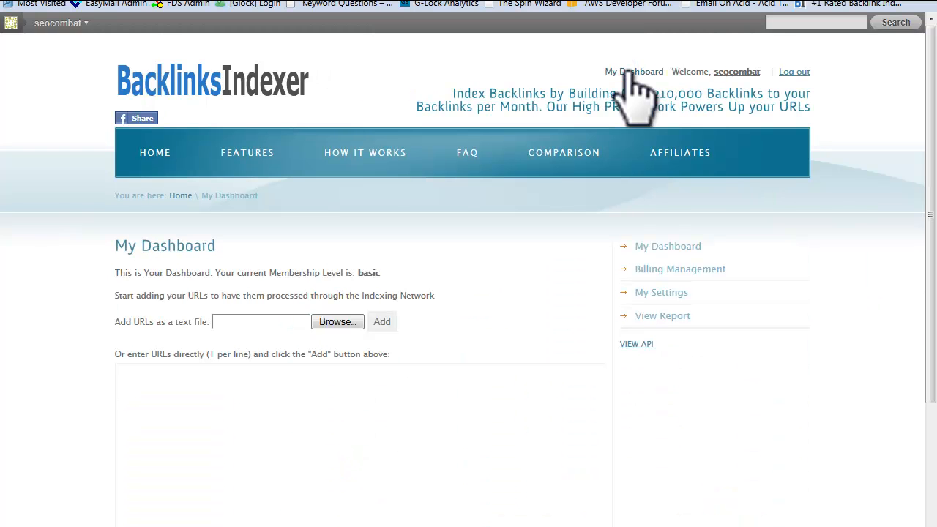
drag(930, 176, 929, 397)
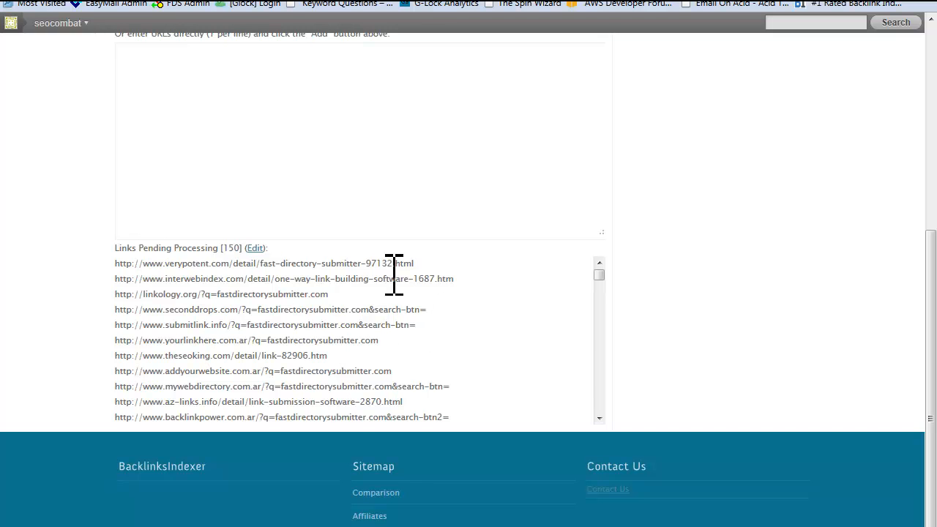
mouse_move(599, 276)
mouse_down()
mouse_move(602, 283)
mouse_move(601, 268)
mouse_up()
scroll(659, 218, up, 2)
scroll(648, 198, up, 2)
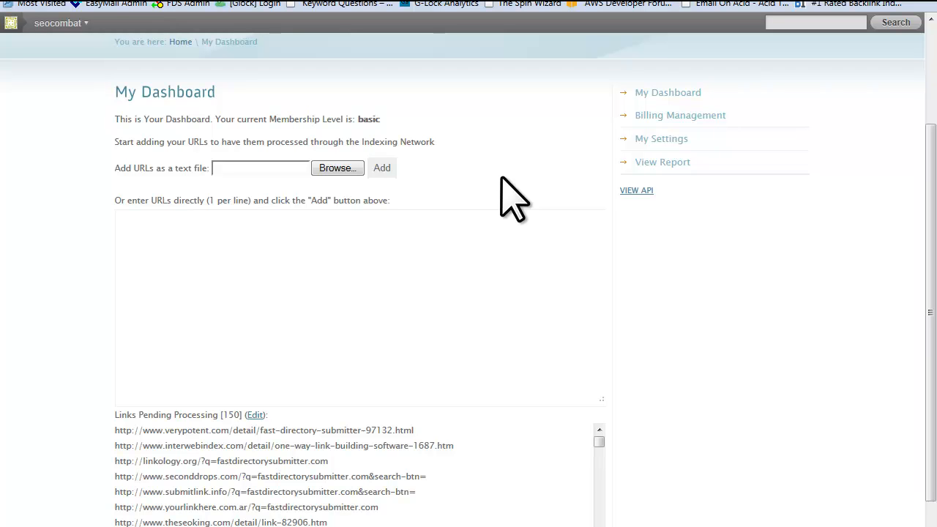
click(643, 161)
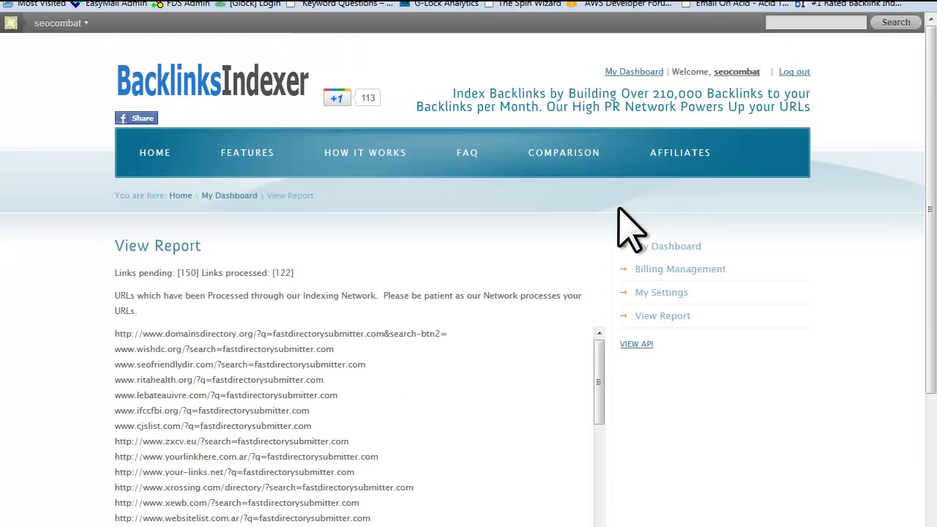
drag(930, 179, 928, 278)
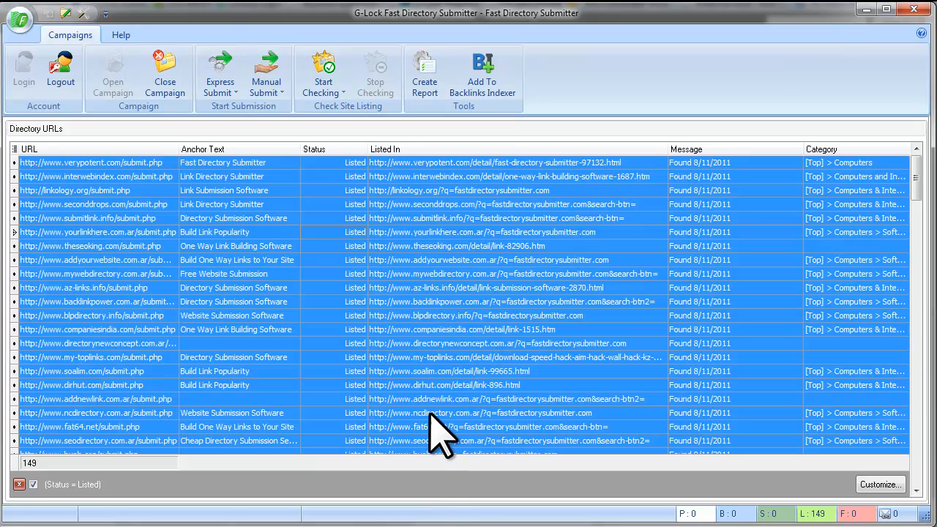
- Close the Fast Directory Submitter campaign and select G-Lock Analytics in the Account Data campaign list
click(433, 413)
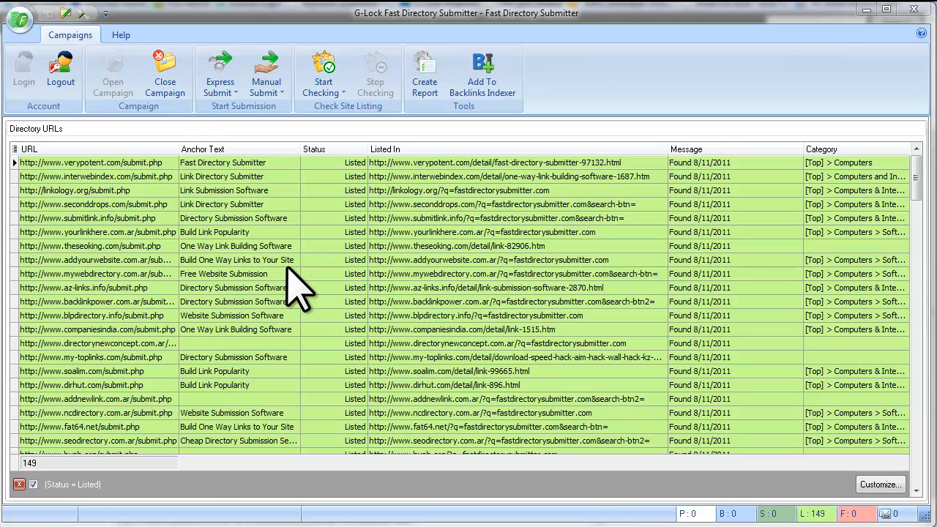
click(184, 93)
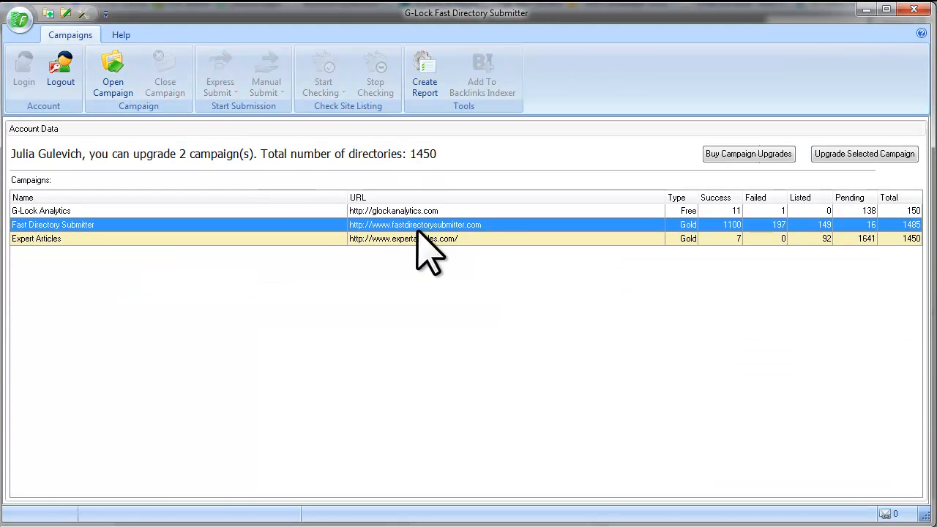
click(888, 211)
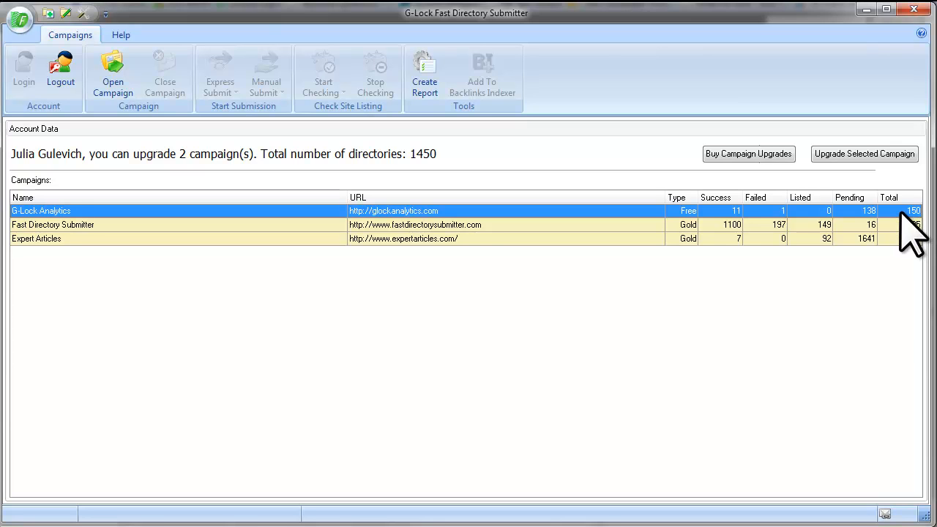
click(894, 225)
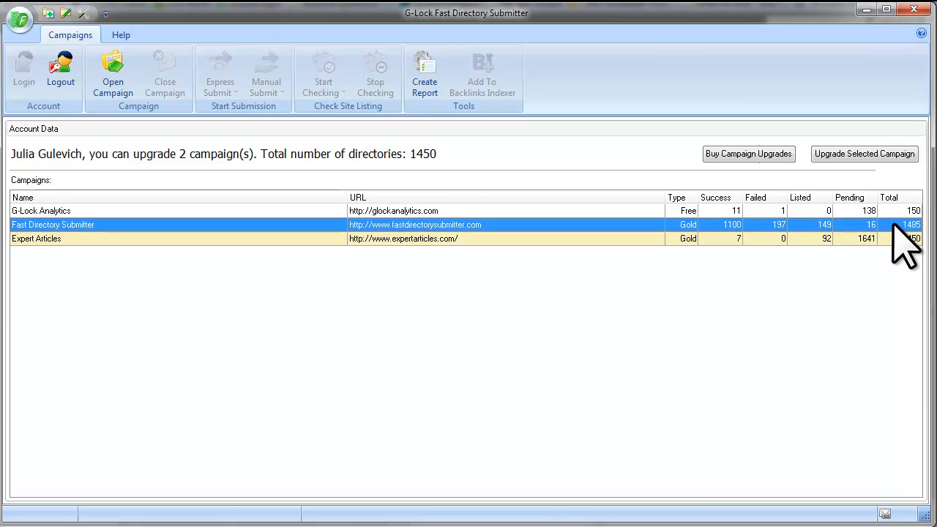
click(675, 211)
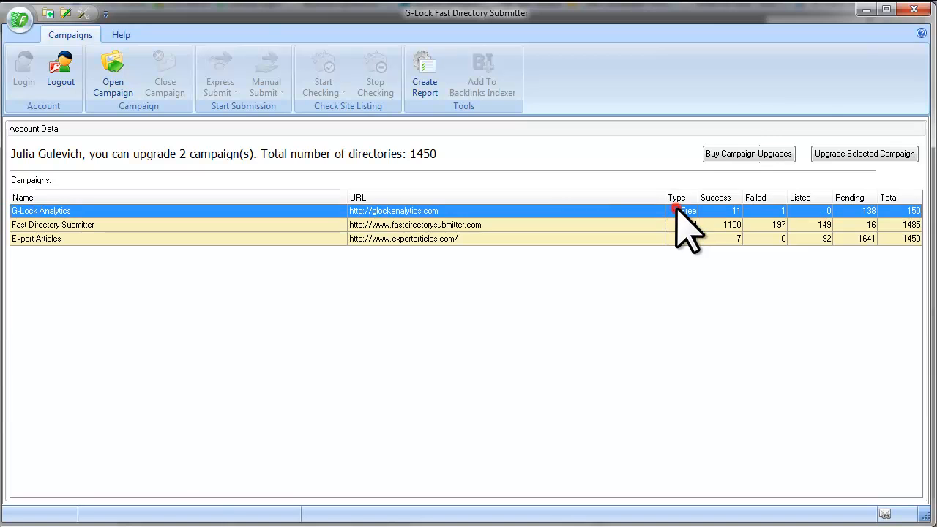
click(678, 225)
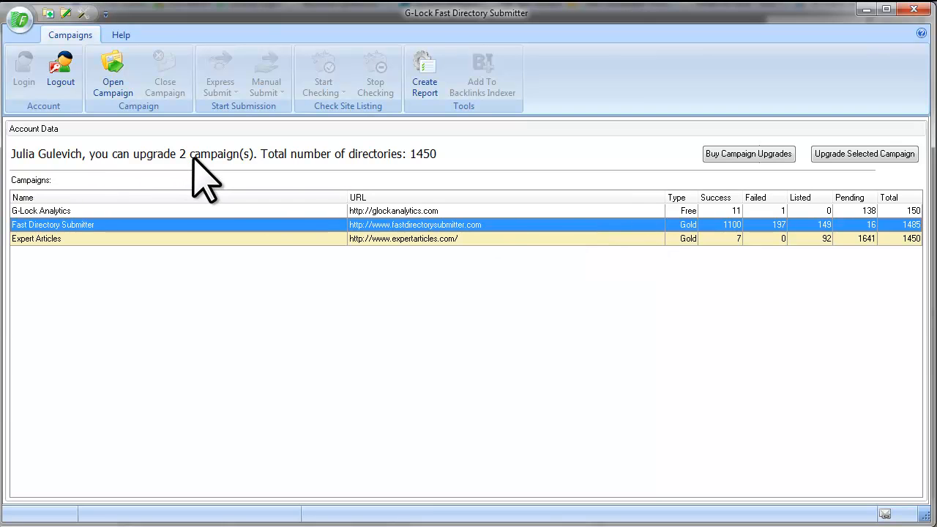
click(684, 210)
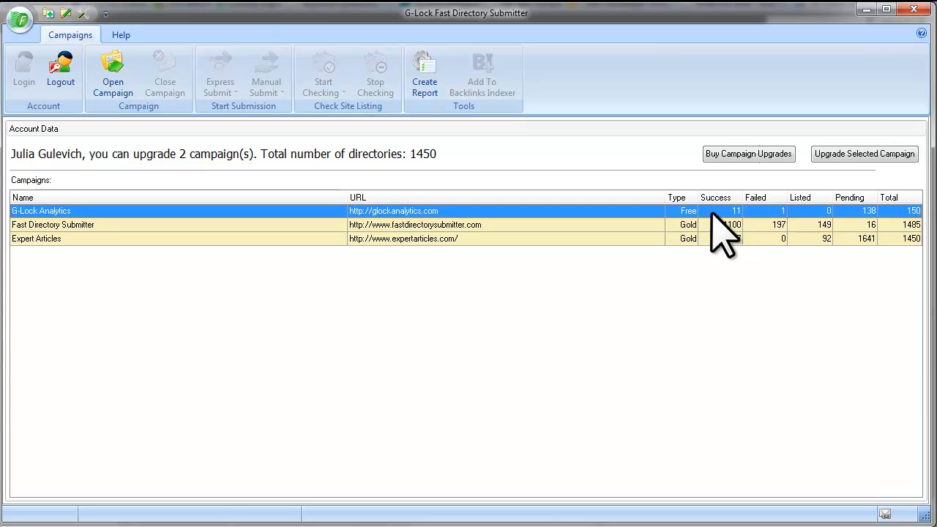
- Upgrade the G-Lock Analytics campaign from Free to Gold, confirming with Yes
click(837, 156)
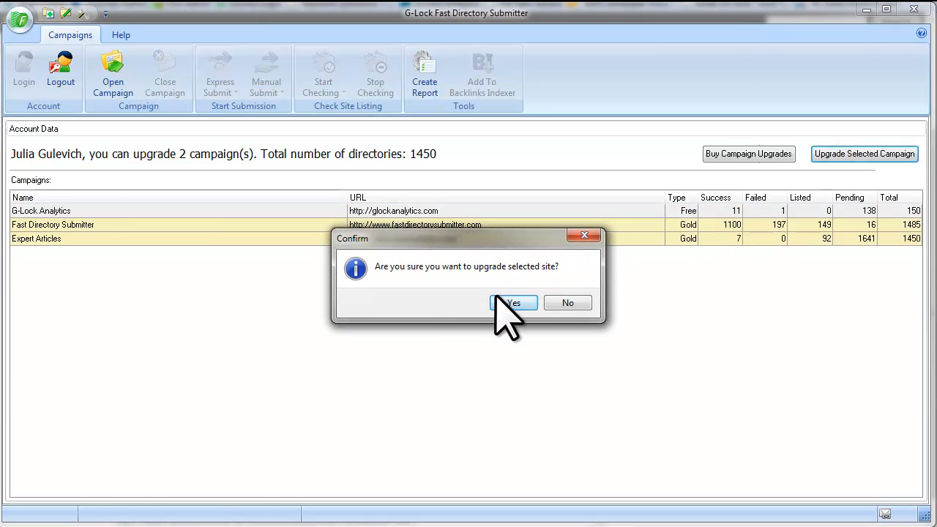
click(521, 303)
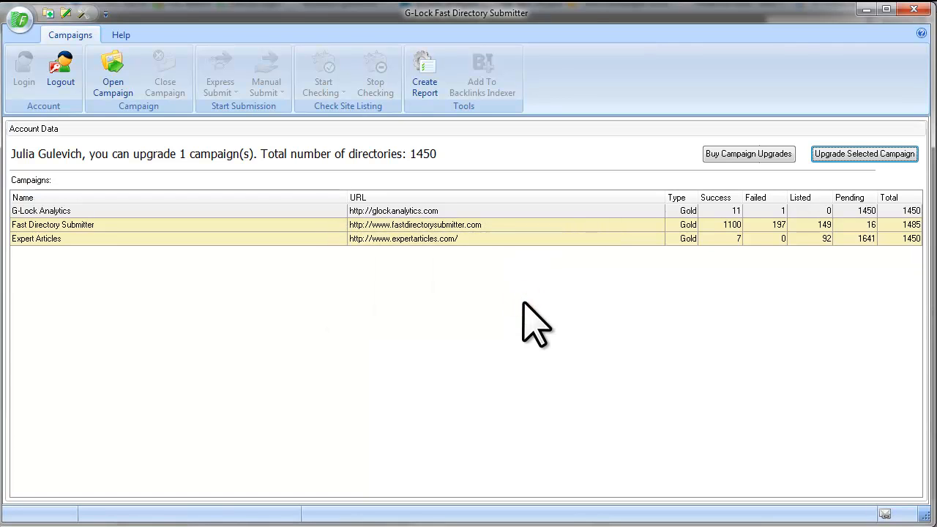
click(682, 214)
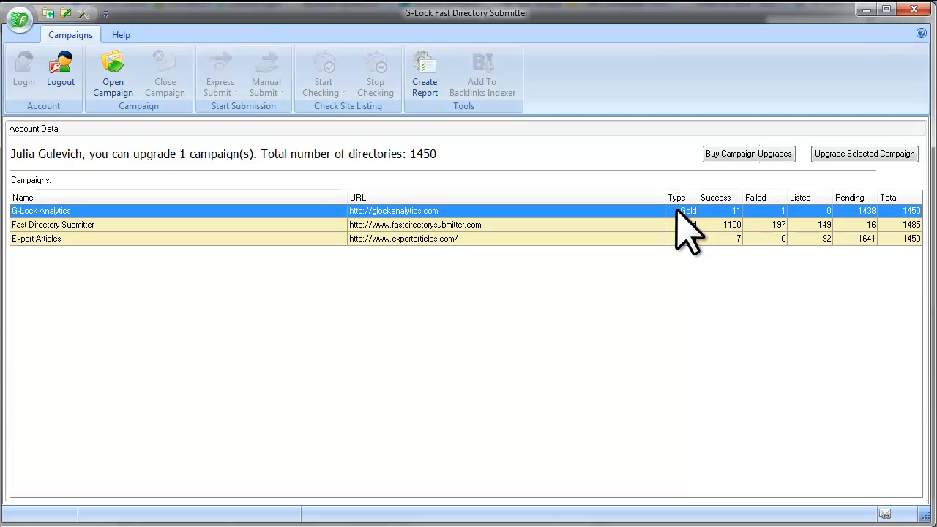
right_click(535, 208)
- Open the G-Lock Analytics campaign and Express Submit it to all its pending directories
click(589, 215)
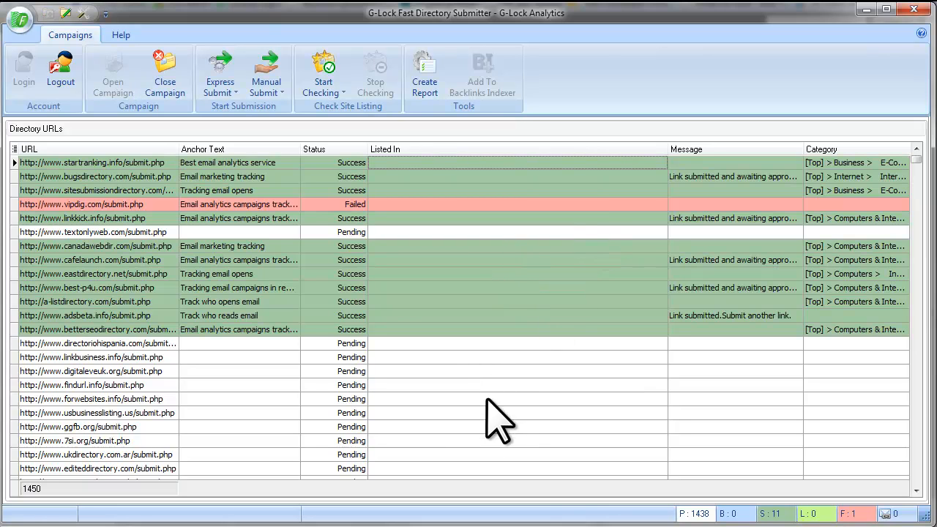
click(487, 358)
scroll(487, 358, down, 3)
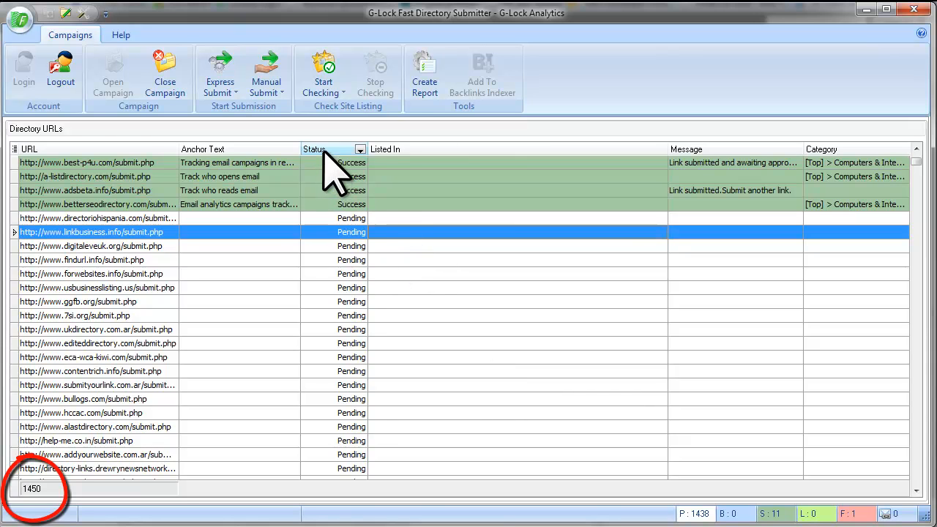
click(357, 258)
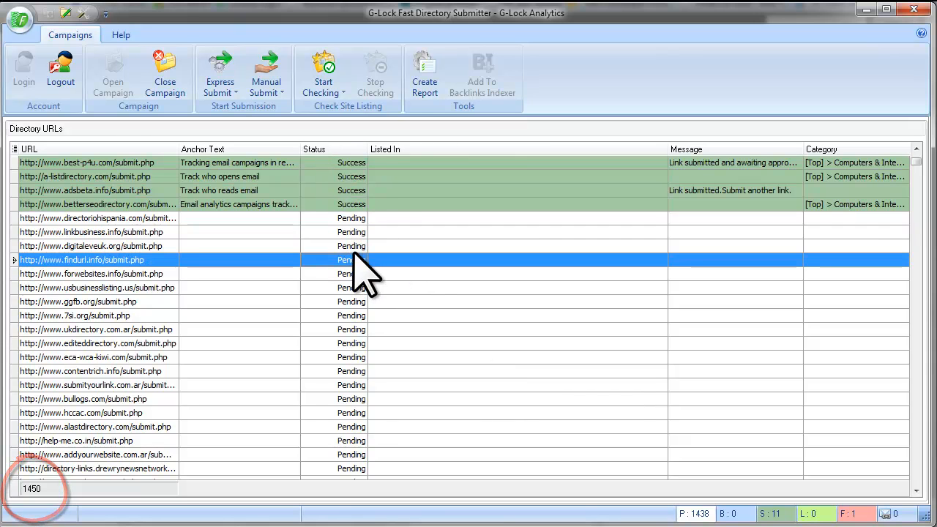
click(235, 87)
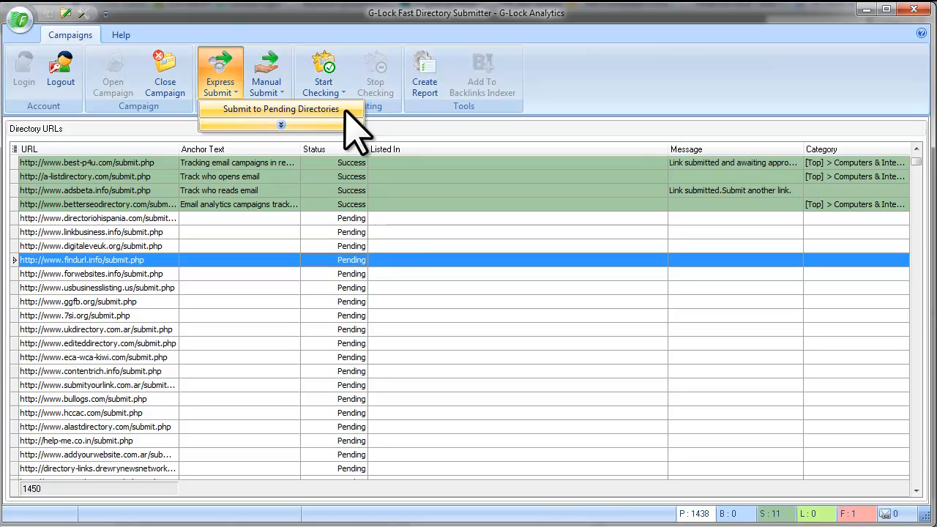
click(429, 246)
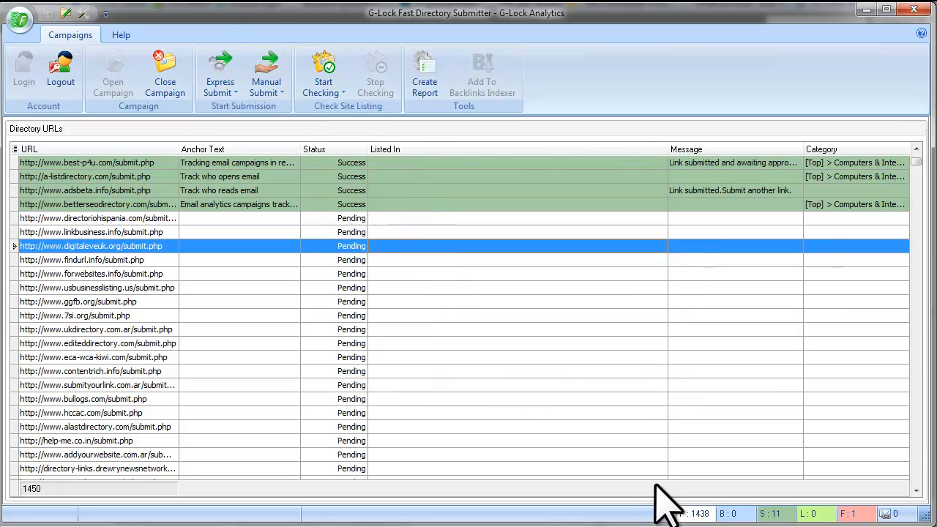